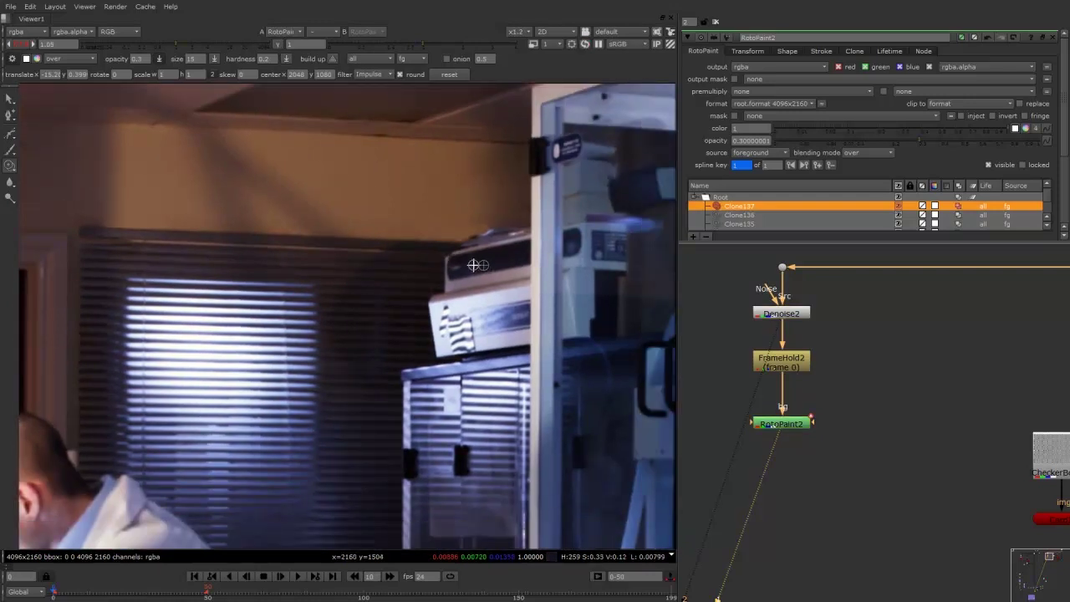
Add a Project3D node to the node graph beside the CheckerBoard node
click(789, 425)
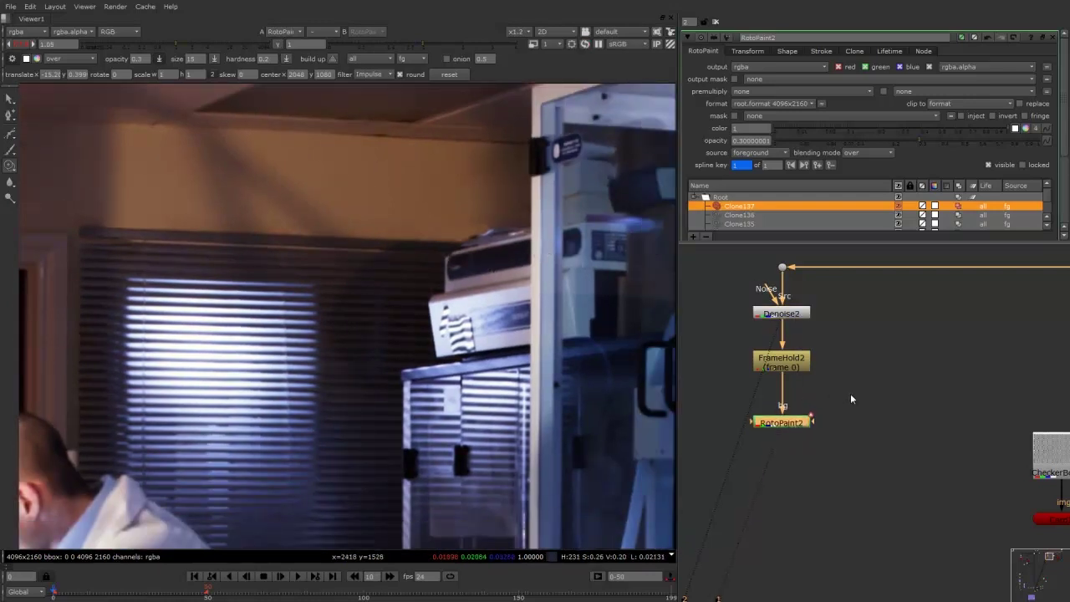
scroll(850, 395, down, 2)
middle_drag(839, 400, 781, 371)
middle_drag(865, 424, 834, 410)
drag(778, 379, 781, 362)
click(870, 401)
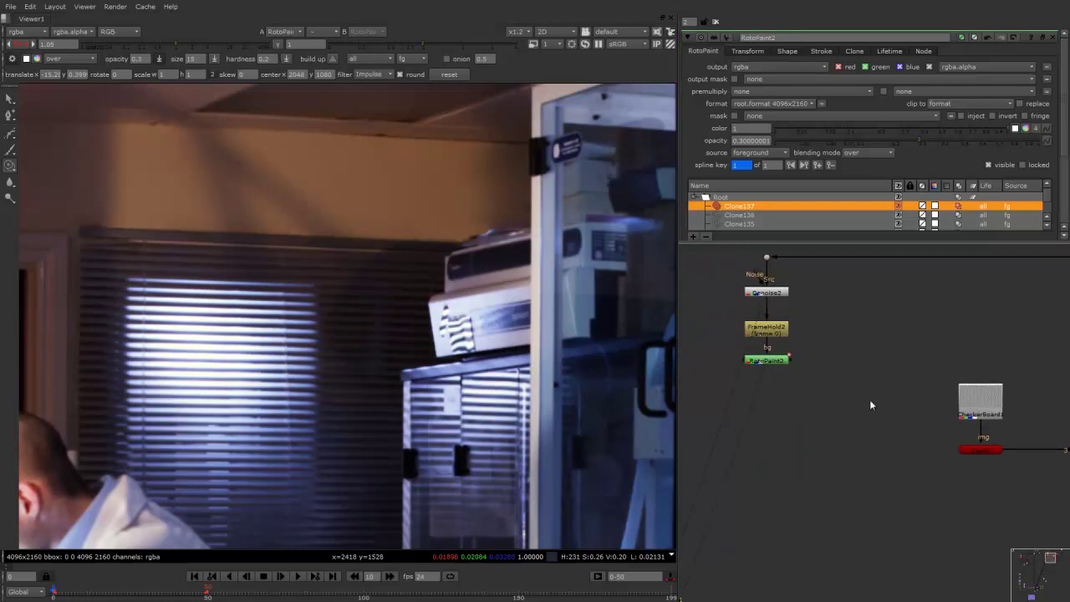
middle_drag(892, 425, 819, 402)
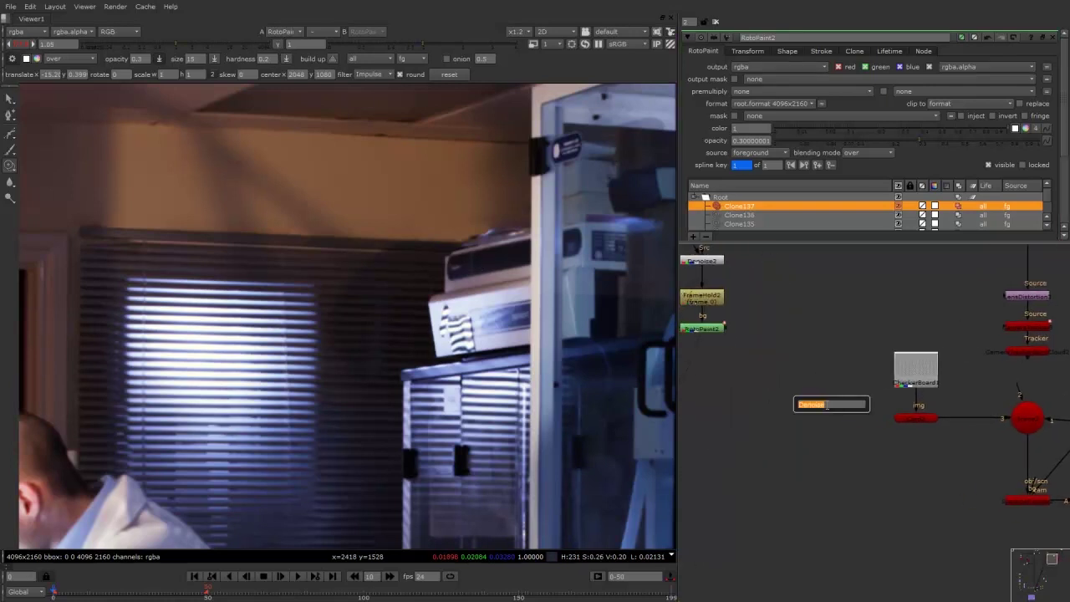
text(projec)
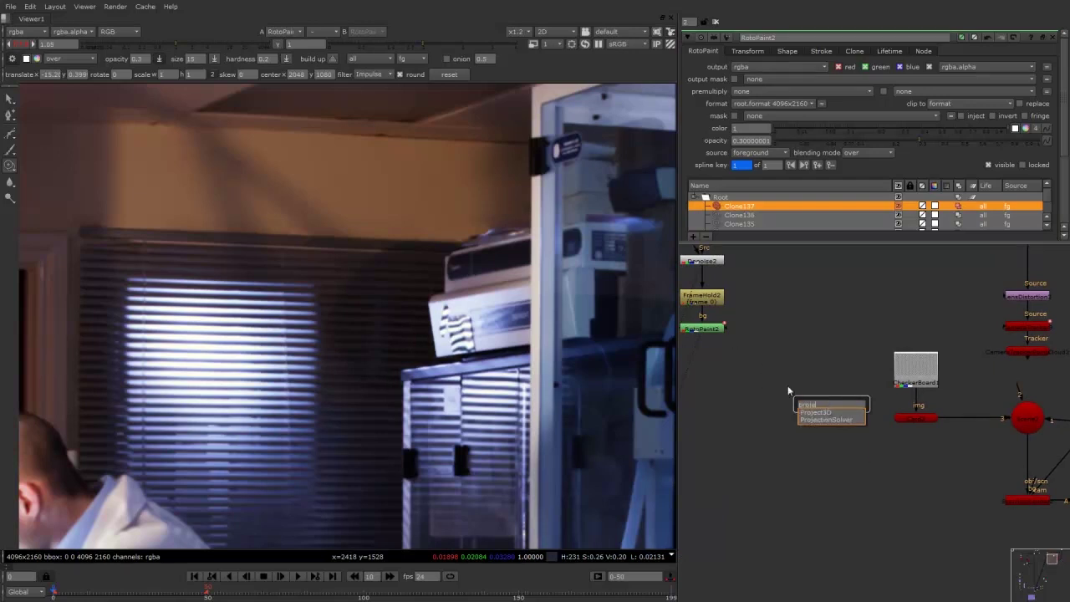
click(815, 413)
drag(848, 403, 858, 392)
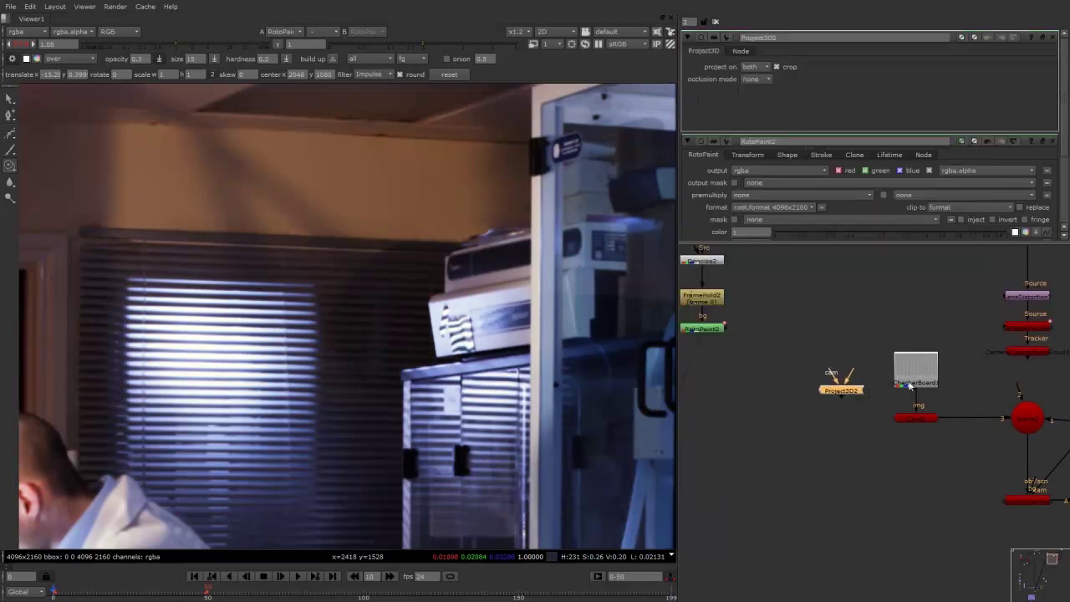
Delete the CheckerBoard node and connect the Project3D node to the card's img input in its place
middle_drag(914, 380, 888, 373)
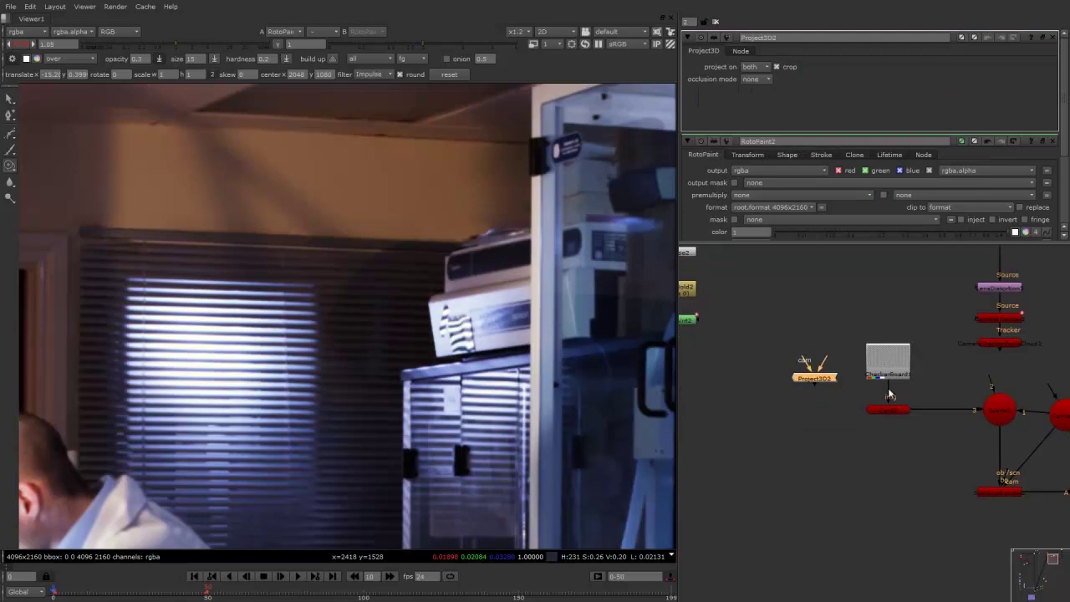
click(890, 376)
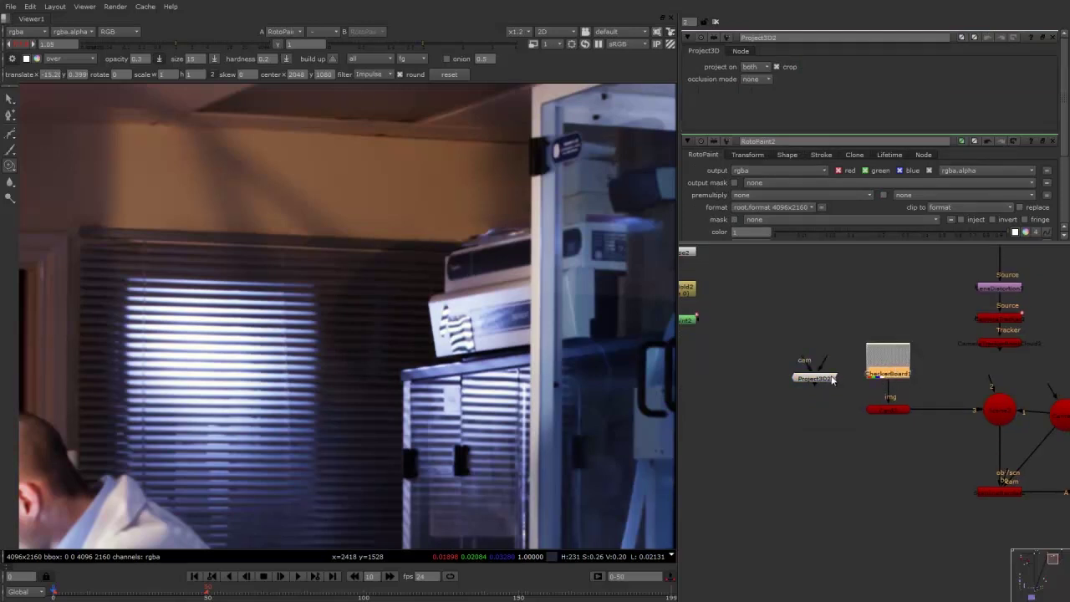
key(Delete)
drag(836, 374, 834, 434)
drag(887, 406, 798, 405)
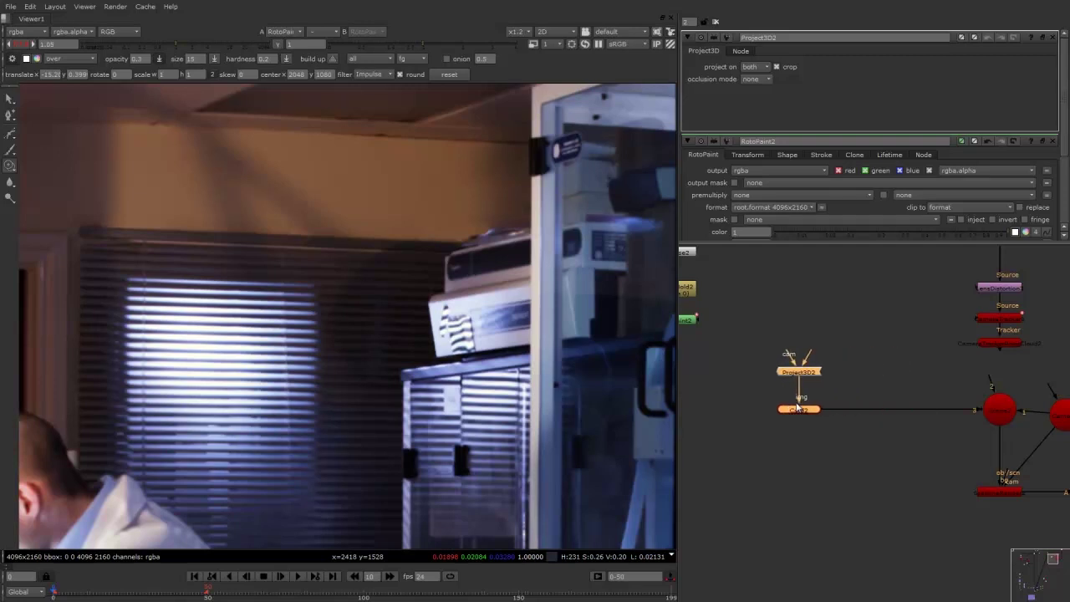
Move the Project3D and card nodes below RotoPaint2 and feed RotoPaint2's output into Project3D
middle_drag(799, 406, 913, 416)
drag(912, 416, 824, 420)
middle_drag(928, 366, 866, 370)
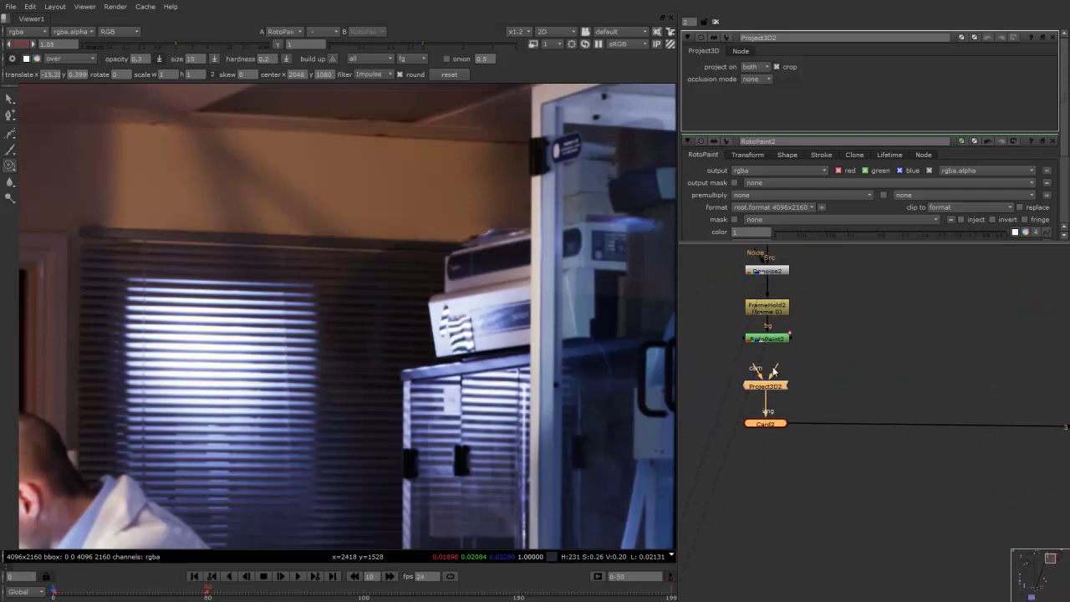
drag(766, 342, 766, 343)
Duplicate the camera attached to the scene and place the copy beside the Project3D node
middle_drag(1050, 386, 795, 354)
click(901, 401)
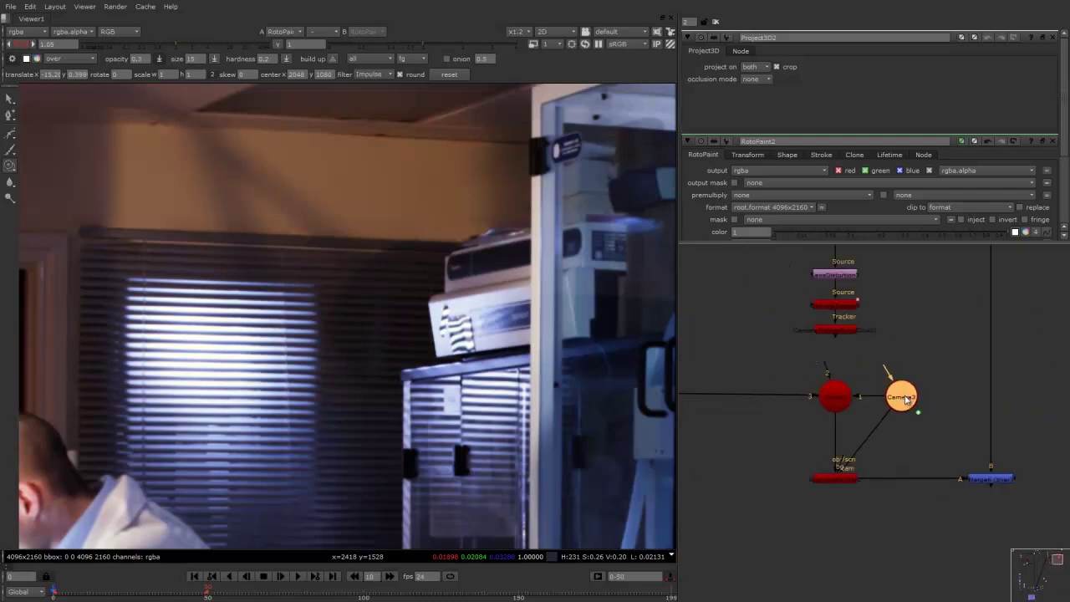
key(ctrl+c)
middle_drag(729, 373, 926, 402)
middle_drag(763, 396, 882, 381)
click(901, 371)
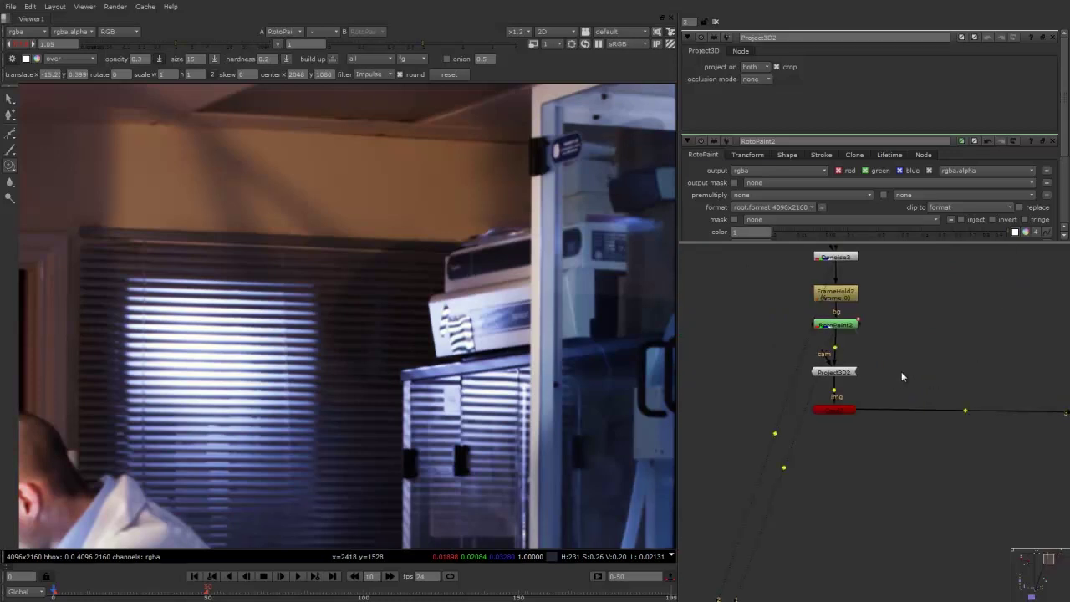
key(ctrl+v)
drag(907, 379, 906, 378)
Remove the animation from the translate and rotate values of the duplicated camera
double_click(912, 373)
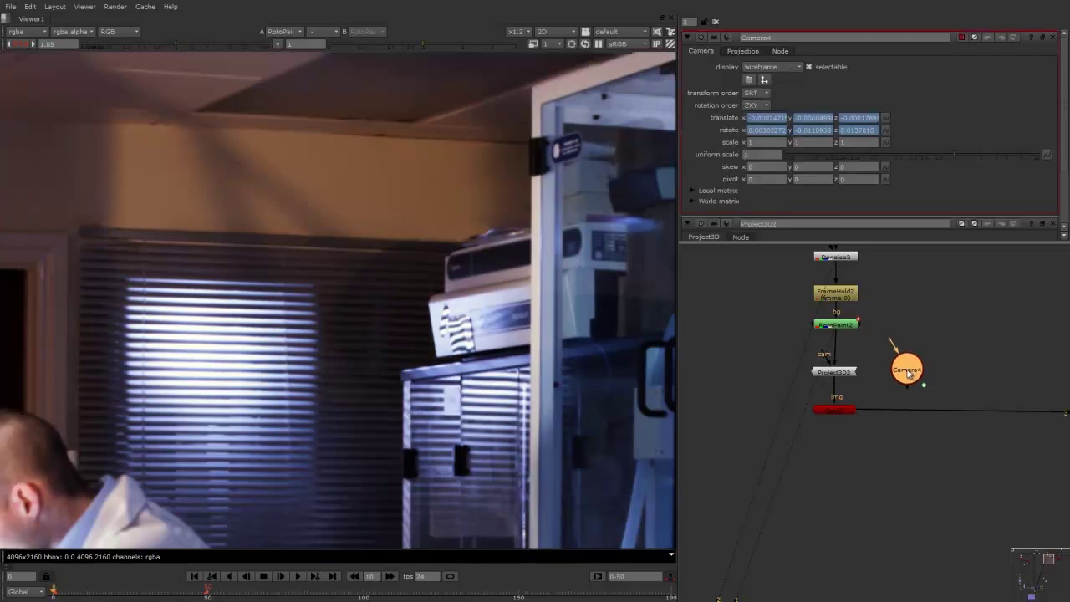
click(887, 117)
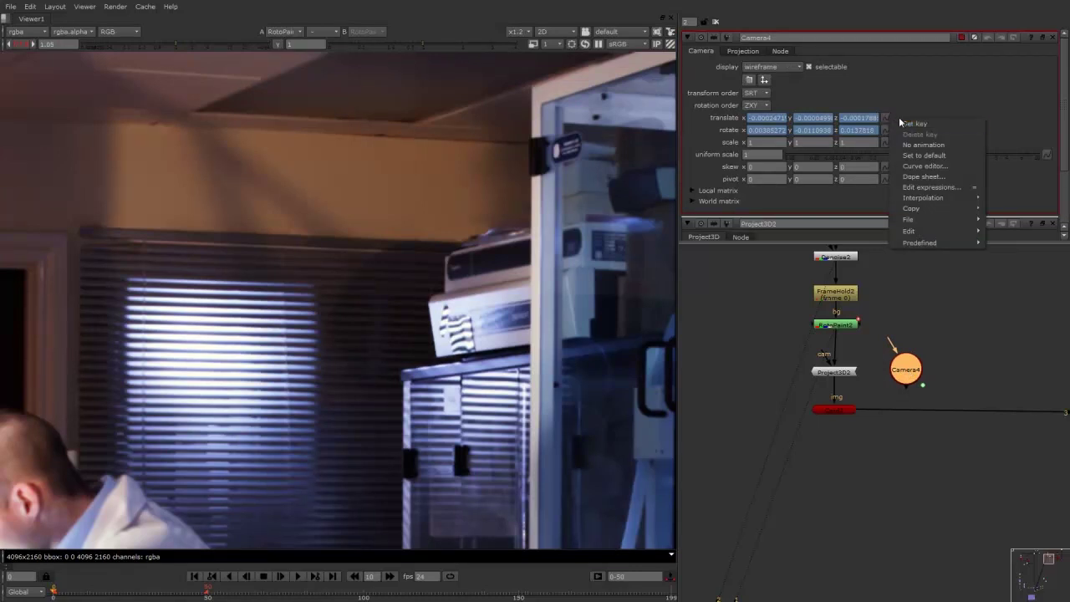
click(919, 146)
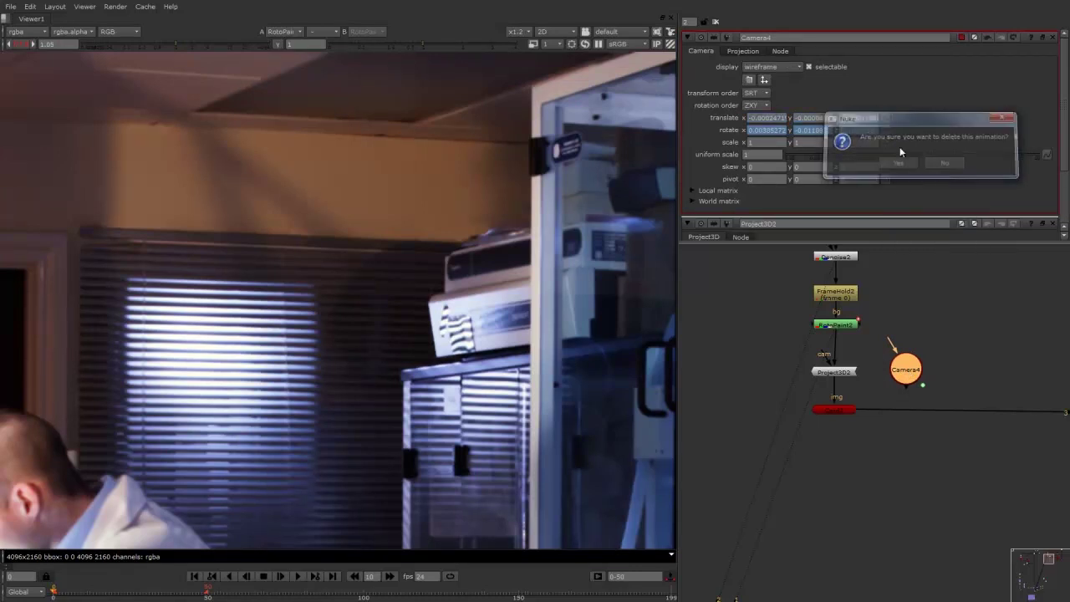
click(891, 160)
click(888, 132)
click(920, 157)
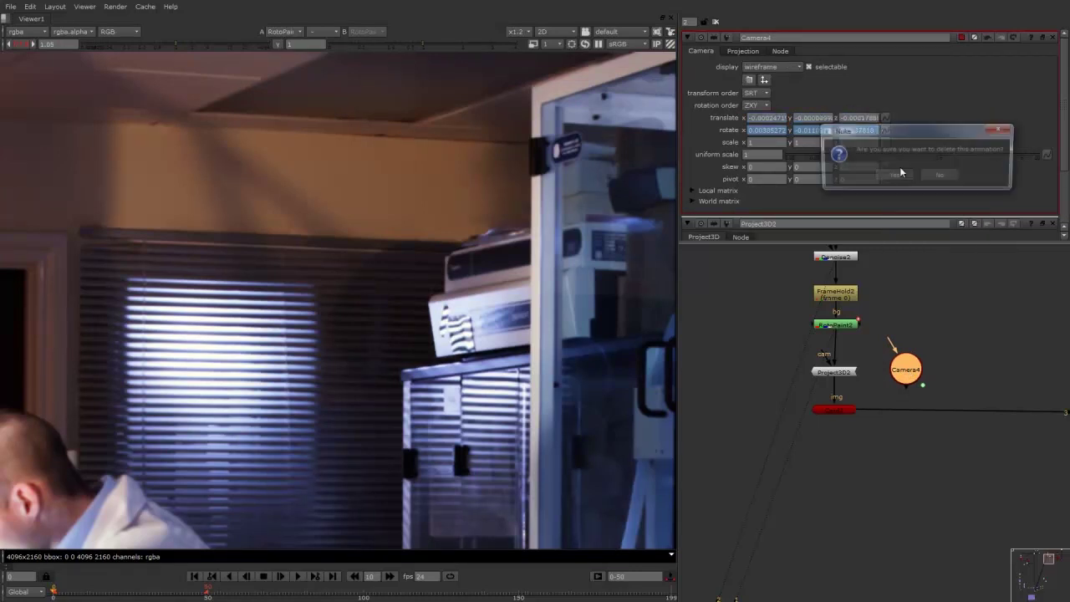
click(890, 174)
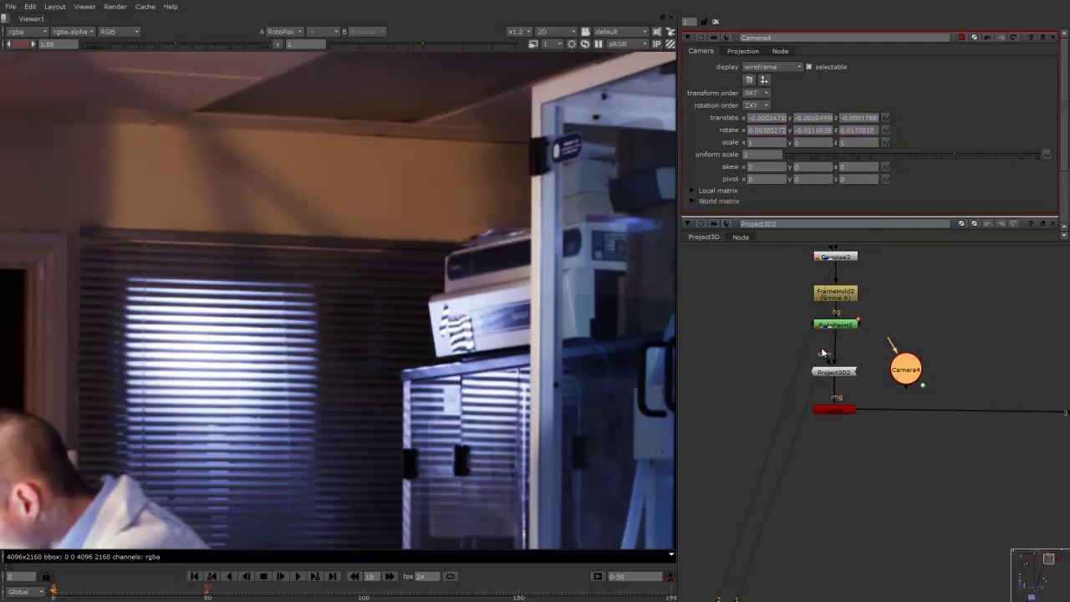
Connect the Project3D node's cam input to the duplicated static camera
drag(876, 352, 911, 375)
middle_drag(961, 403, 960, 369)
click(840, 375)
View the ScanlineRender output and play the sequence to check the projection's movement
middle_drag(1013, 415, 795, 365)
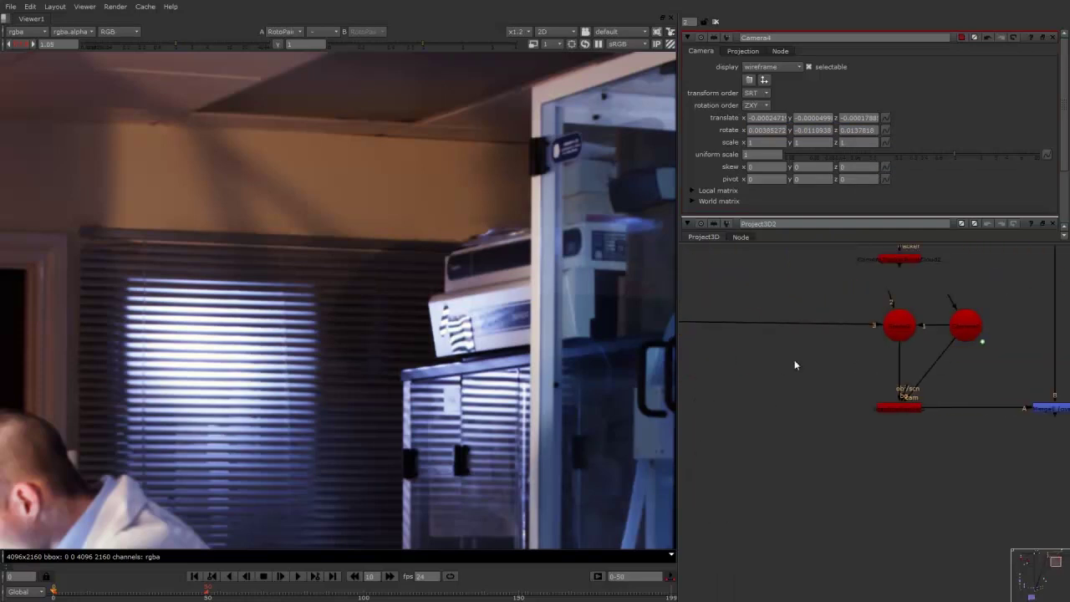
click(907, 404)
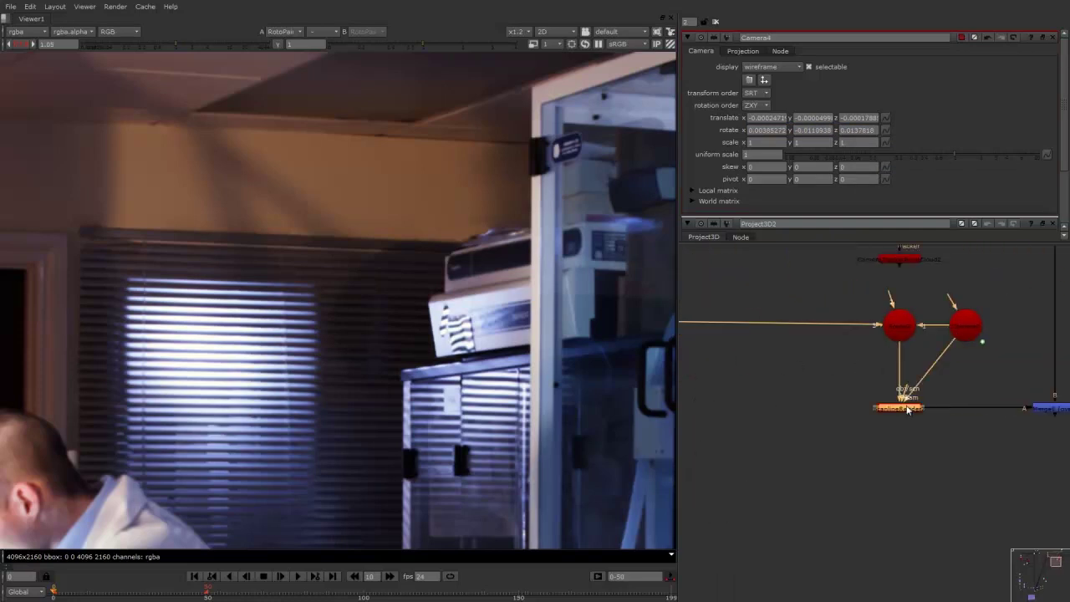
key(1)
middle_drag(504, 315, 556, 336)
scroll(585, 332, down, 2)
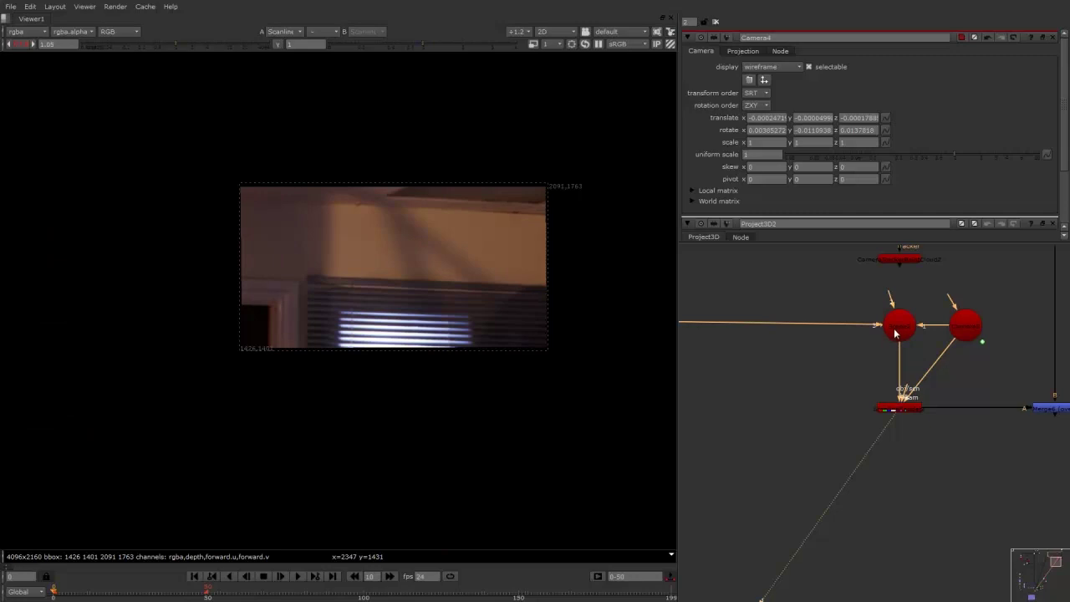
middle_drag(957, 328, 895, 323)
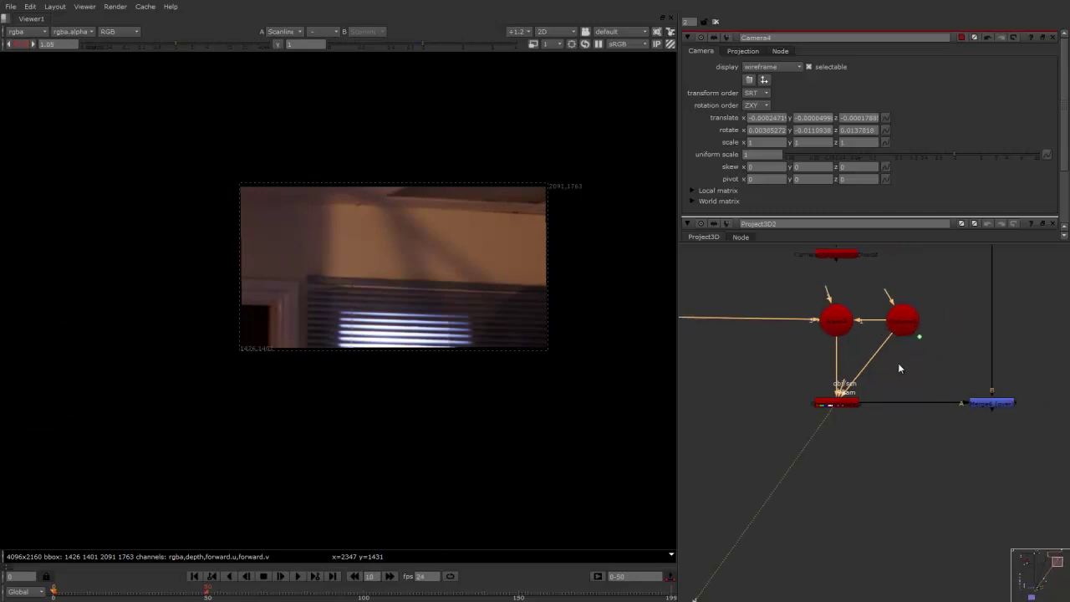
click(299, 577)
click(274, 575)
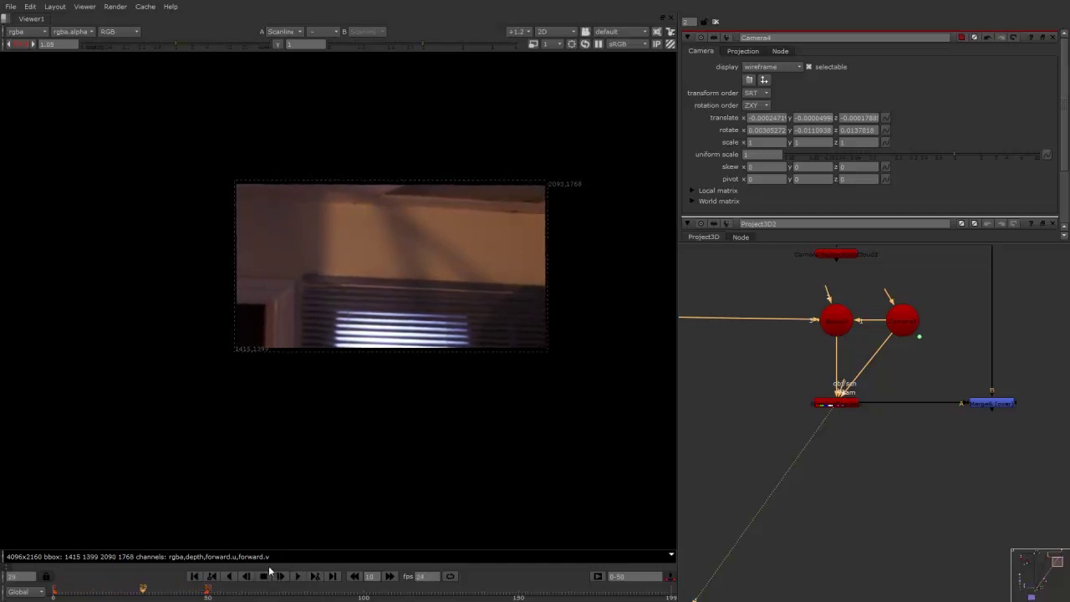
Reduce the Y scale of Card2 to 0.7
middle_drag(794, 339, 970, 416)
middle_drag(703, 338, 786, 363)
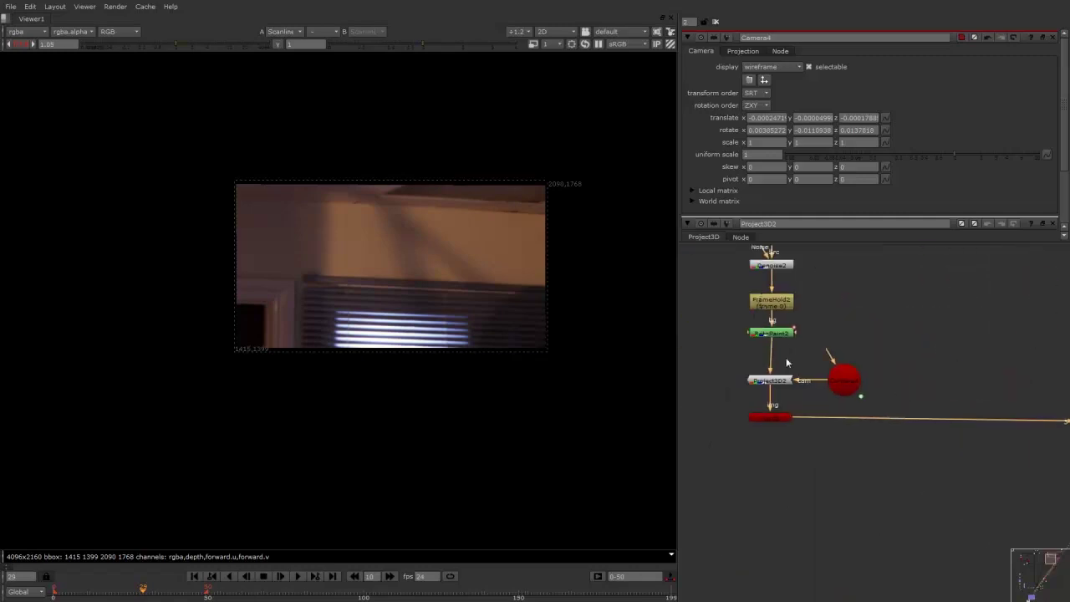
double_click(774, 415)
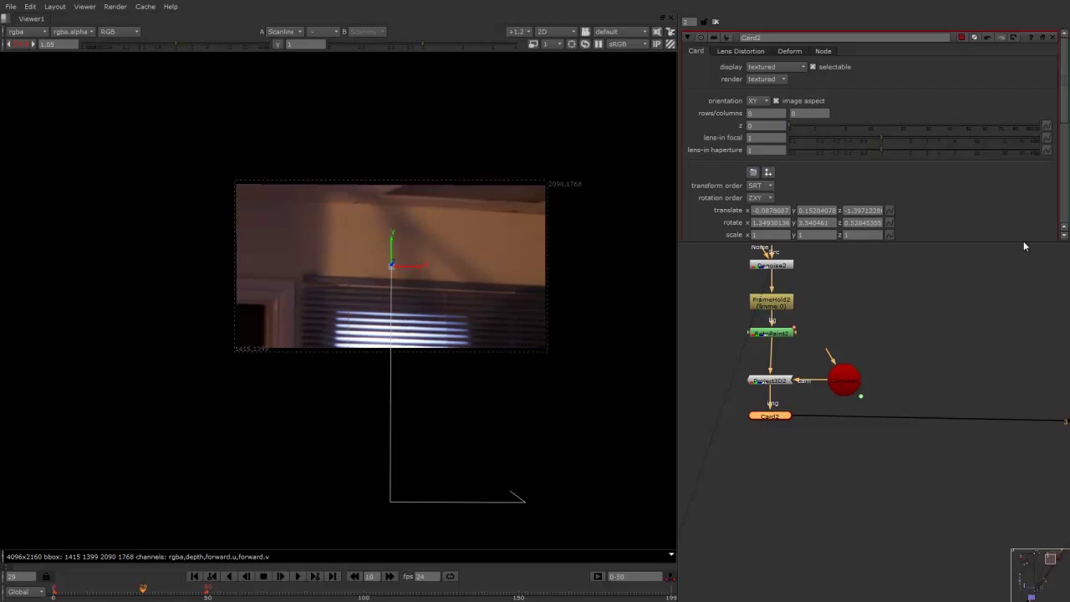
drag(1021, 243, 1012, 393)
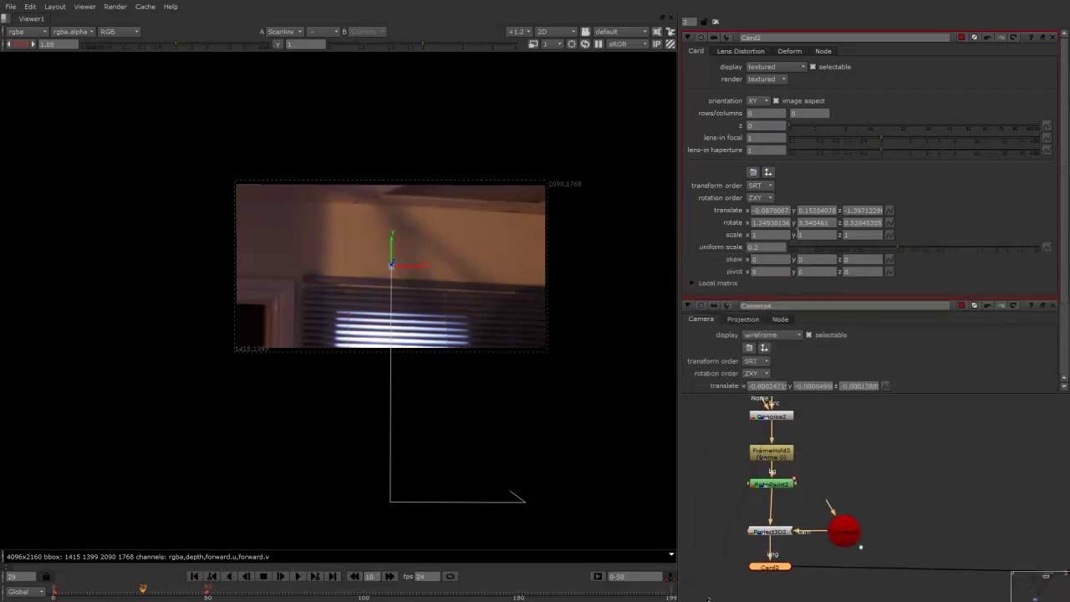
click(777, 235)
key(Down)
key(Up)
key(Tab)
key(Down)
key(Down)
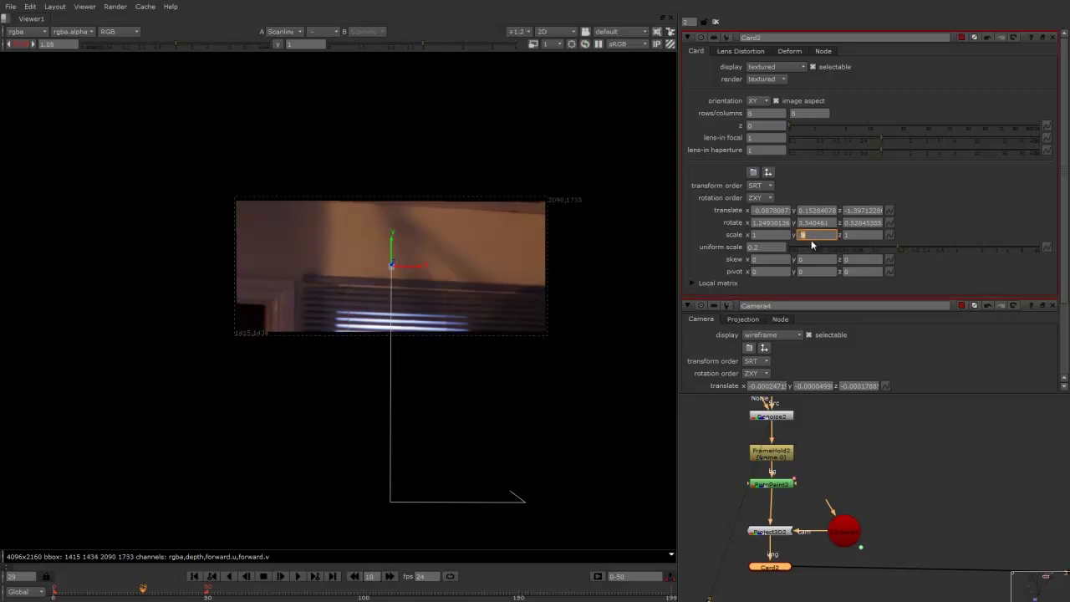
key(Down)
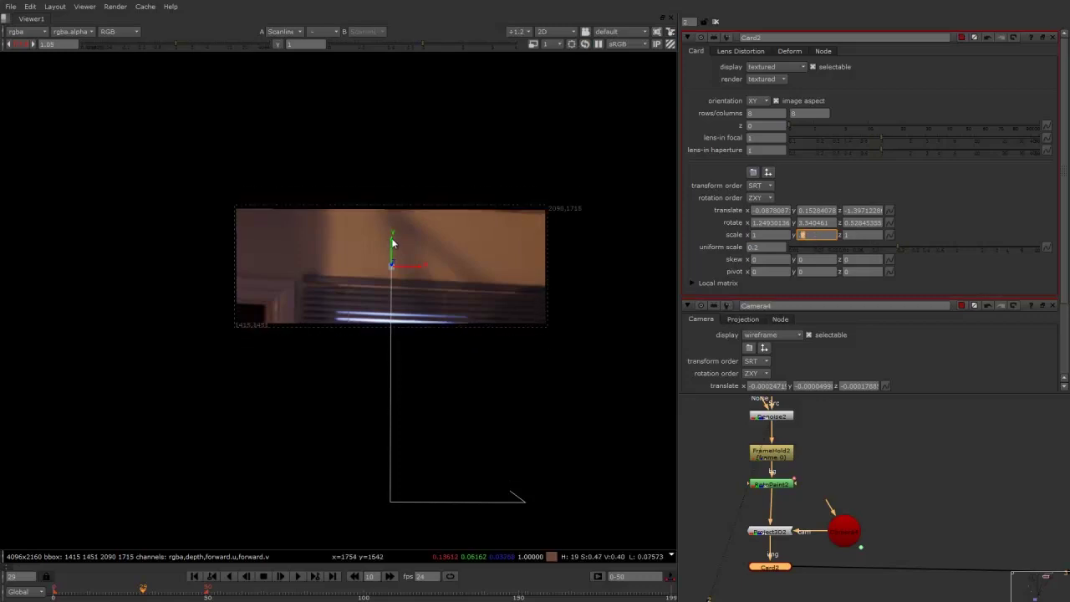
Reposition Card2 lower and further right over the blinds, and set its scale to 0.9 in X and 0.5 in Y
drag(393, 244, 391, 262)
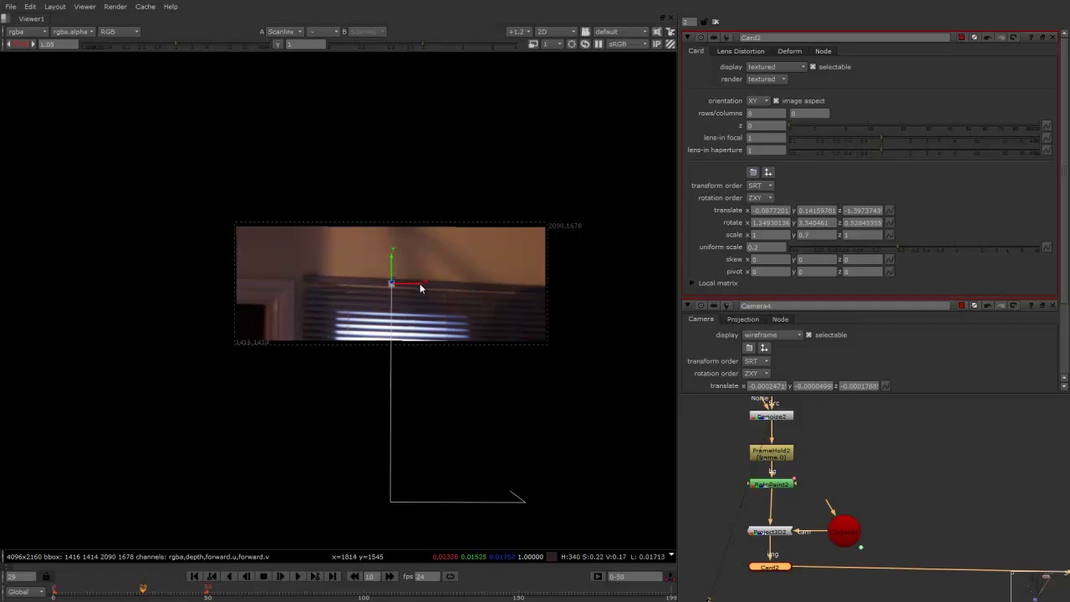
drag(421, 288, 460, 287)
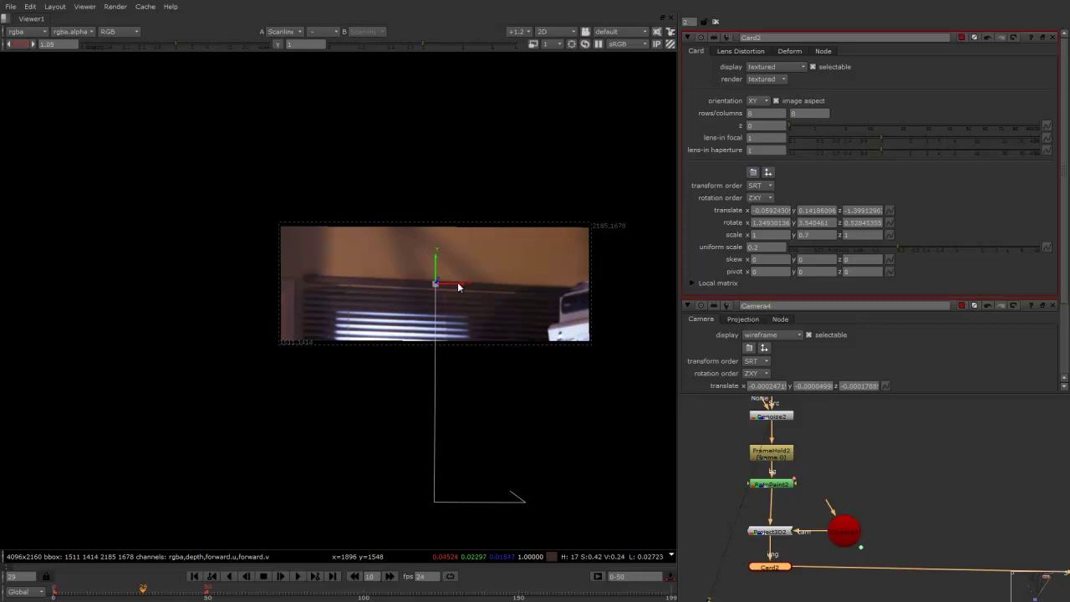
double_click(768, 237)
text(.9)
key(Return)
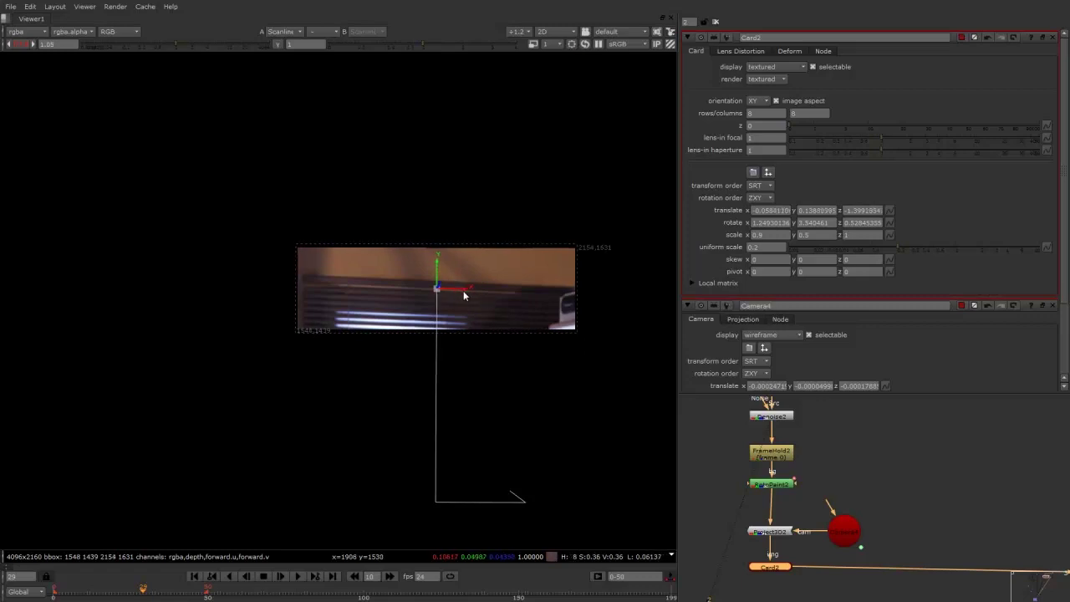
click(813, 235)
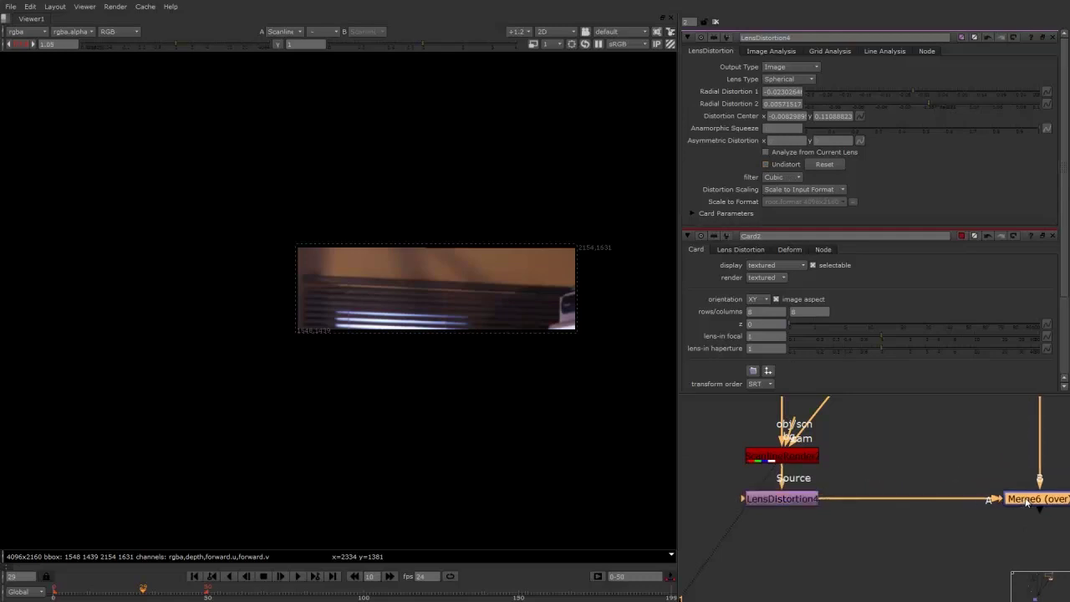
View the Merge6 composite, play it, and inspect the patch edges around the equipment on the cabinet
key(1)
scroll(986, 455, down, 3)
middle_drag(1008, 433, 912, 496)
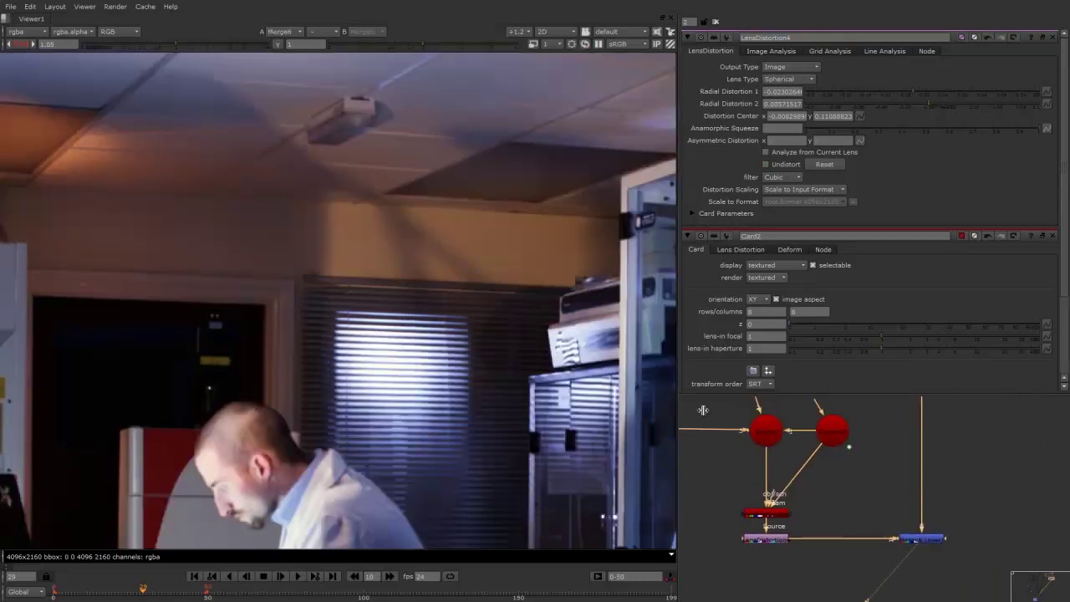
click(294, 576)
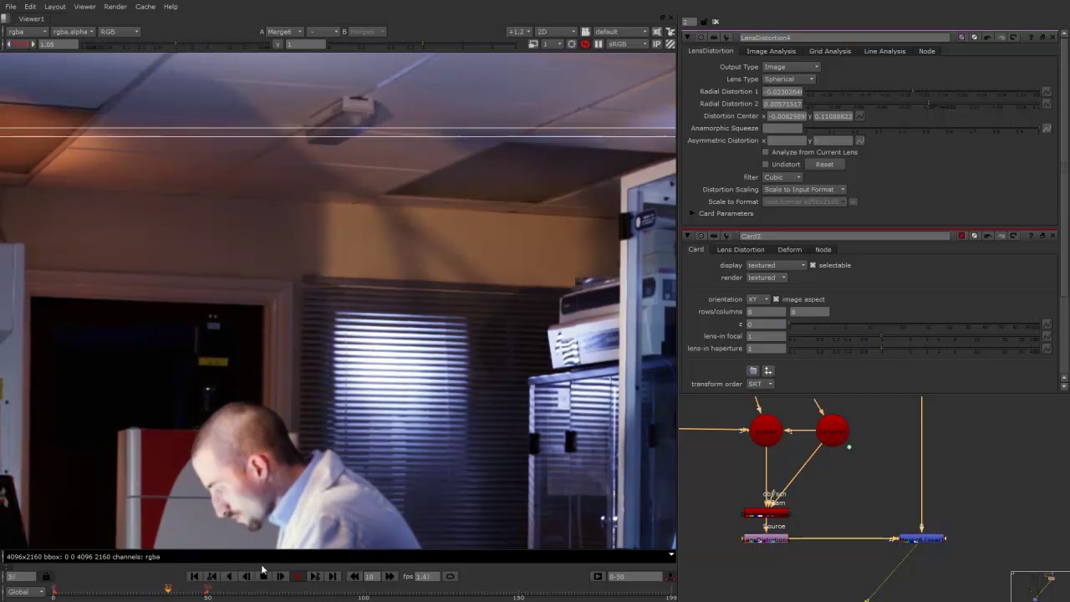
scroll(593, 275, up, 3)
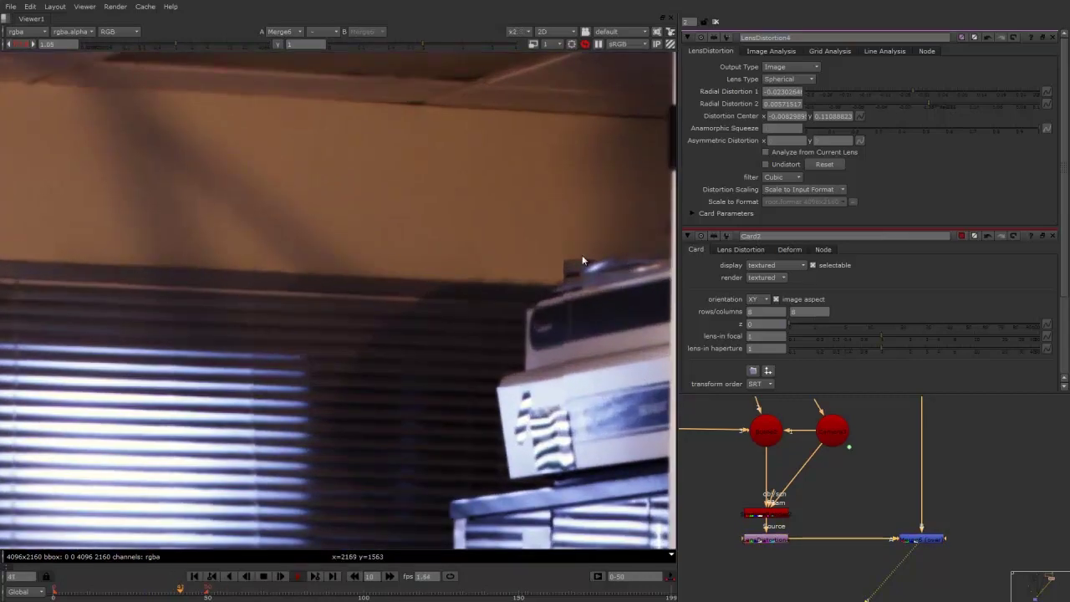
click(261, 577)
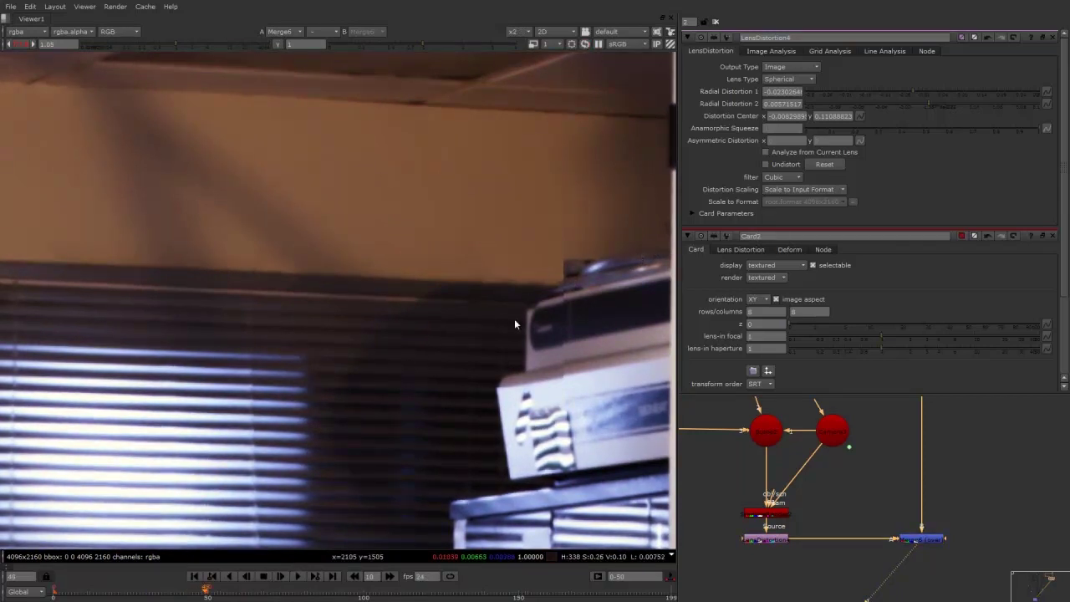
Add a Tracker node fed by the Read5 footage and show its output in the viewer
scroll(866, 454, down, 2)
middle_drag(856, 457, 836, 588)
scroll(830, 474, up, 3)
key(Tab)
text(tra)
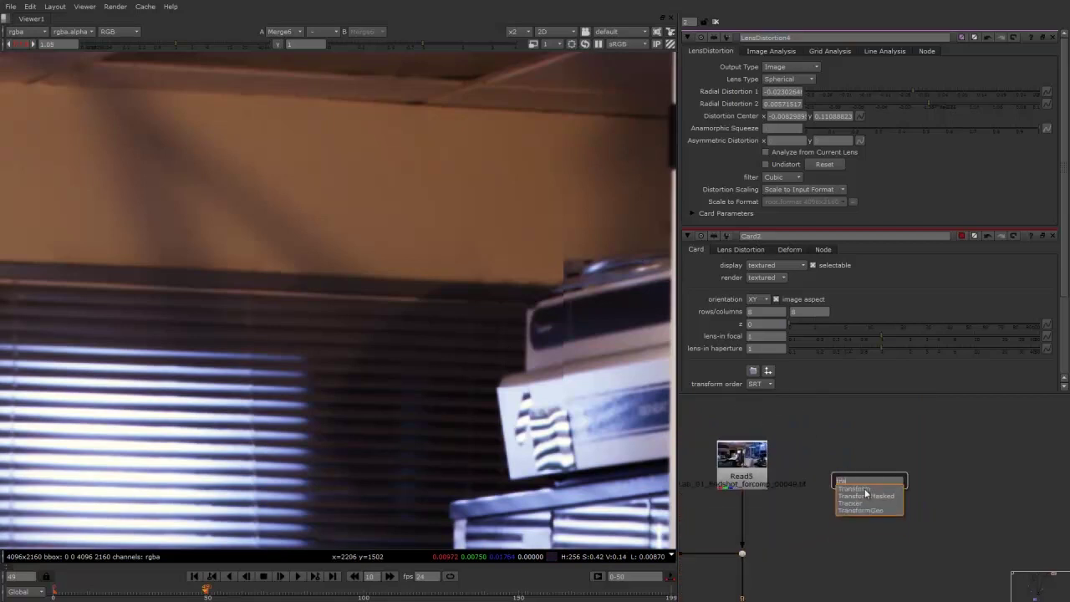
text(cker)
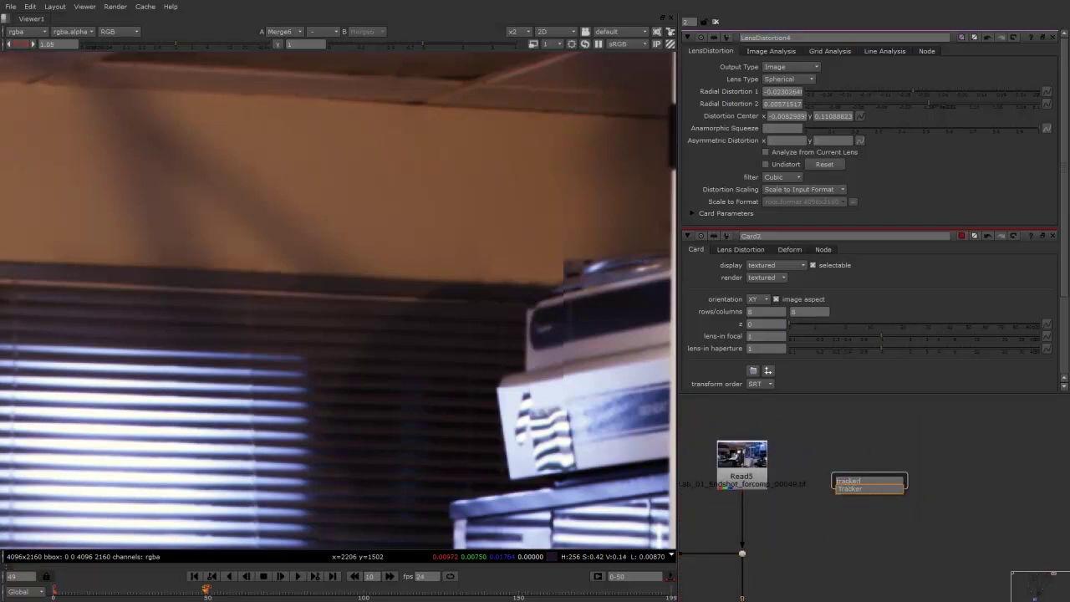
key(Return)
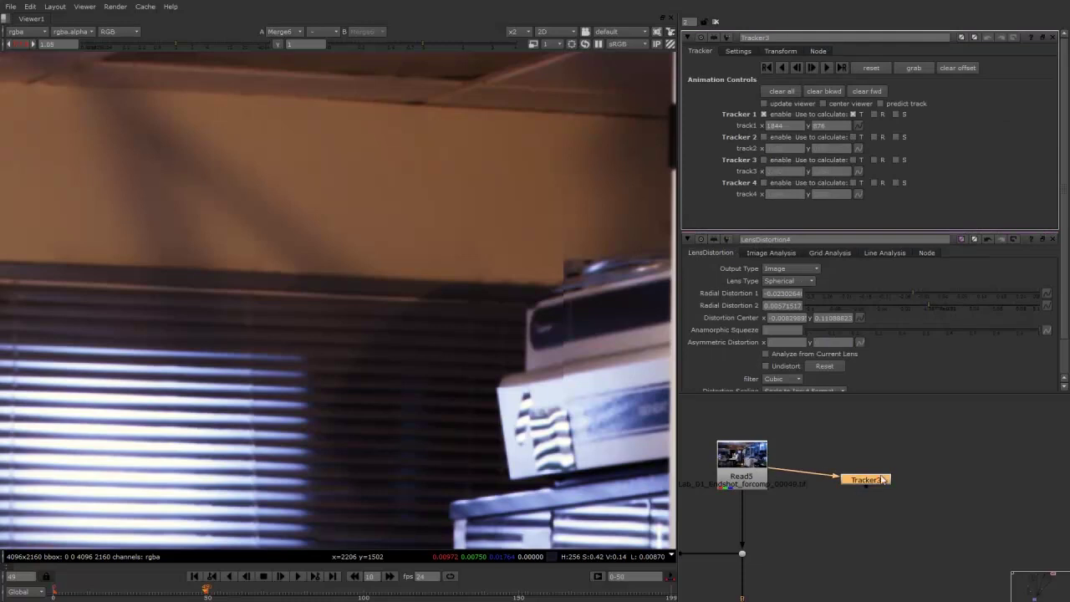
key(1)
drag(882, 479, 912, 466)
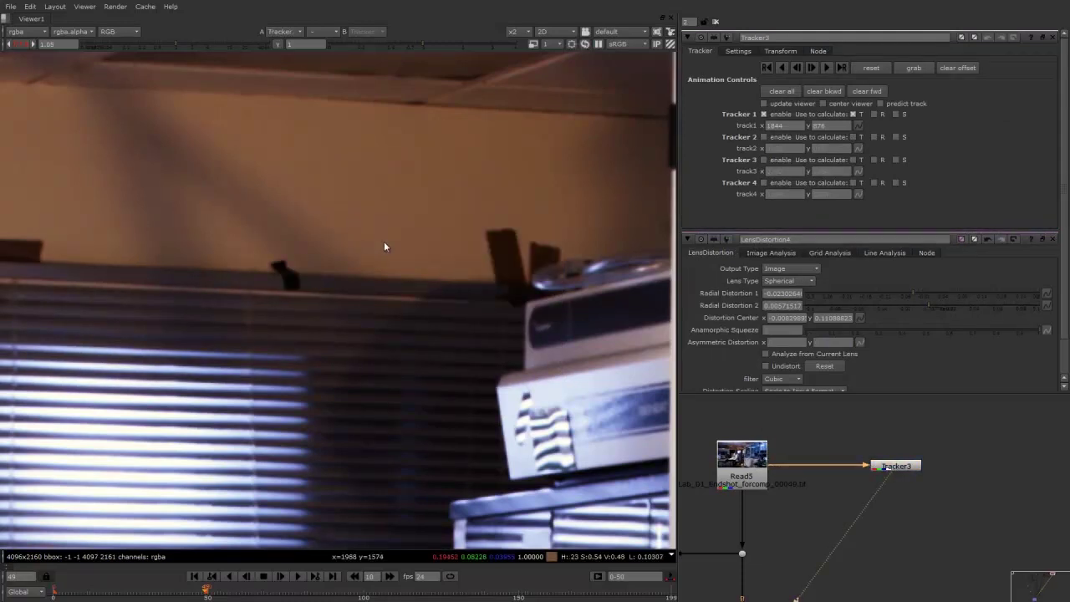
Place track 1 on the logo of the upper device, shrink its pattern box around it, and adjust the search area
scroll(384, 246, down, 5)
drag(408, 447, 484, 279)
scroll(484, 279, up, 6)
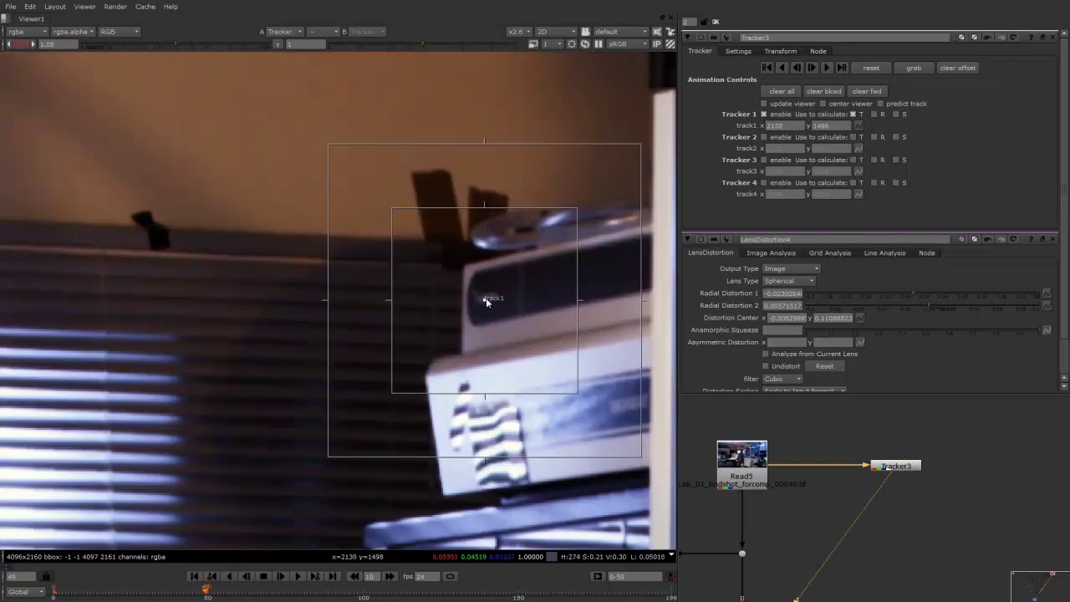
drag(577, 209, 508, 276)
scroll(514, 254, down, 2)
drag(555, 229, 577, 222)
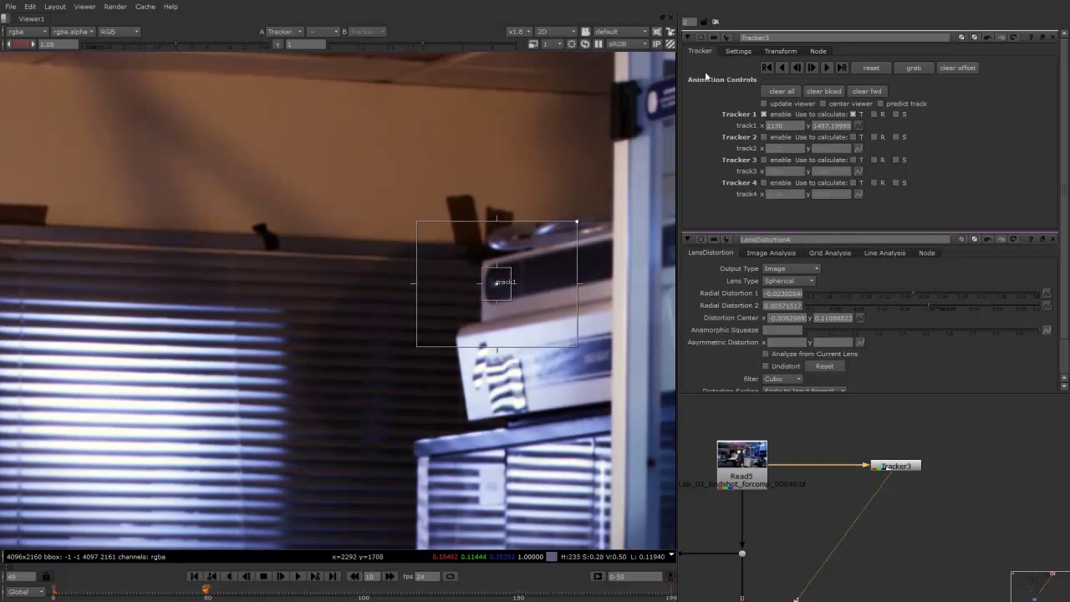
Track the point backward to the first frame, then forward from the original tracking frame to the end of the shot
click(782, 68)
click(767, 68)
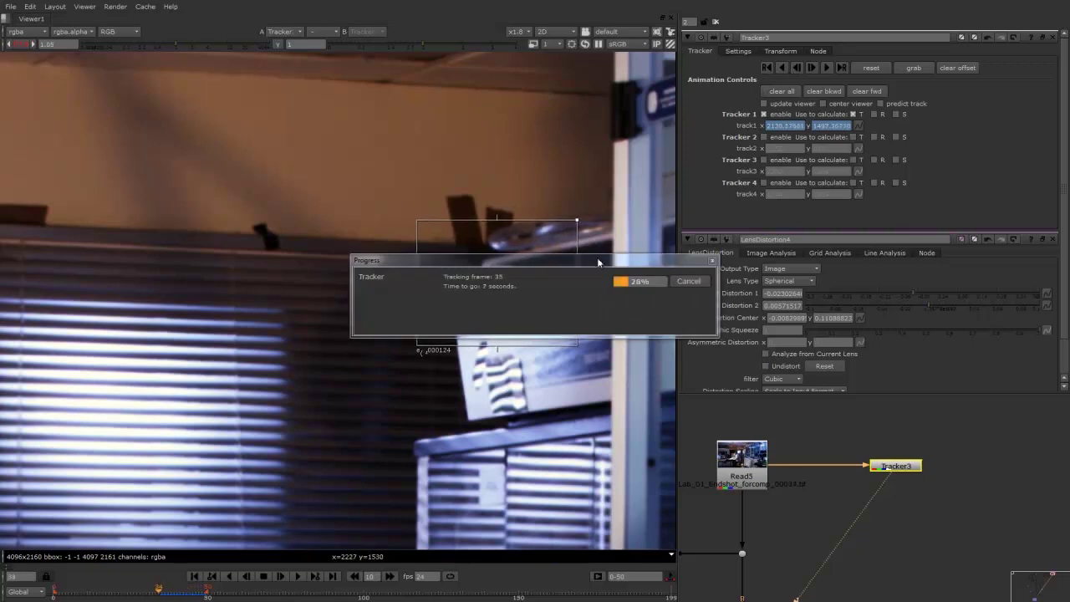
drag(532, 264, 449, 113)
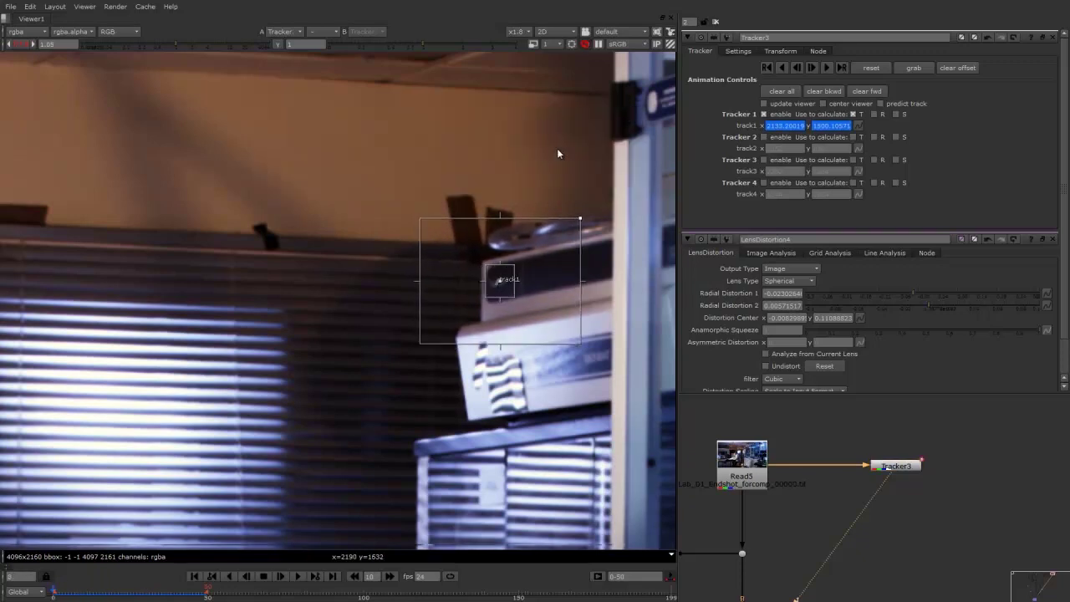
click(207, 596)
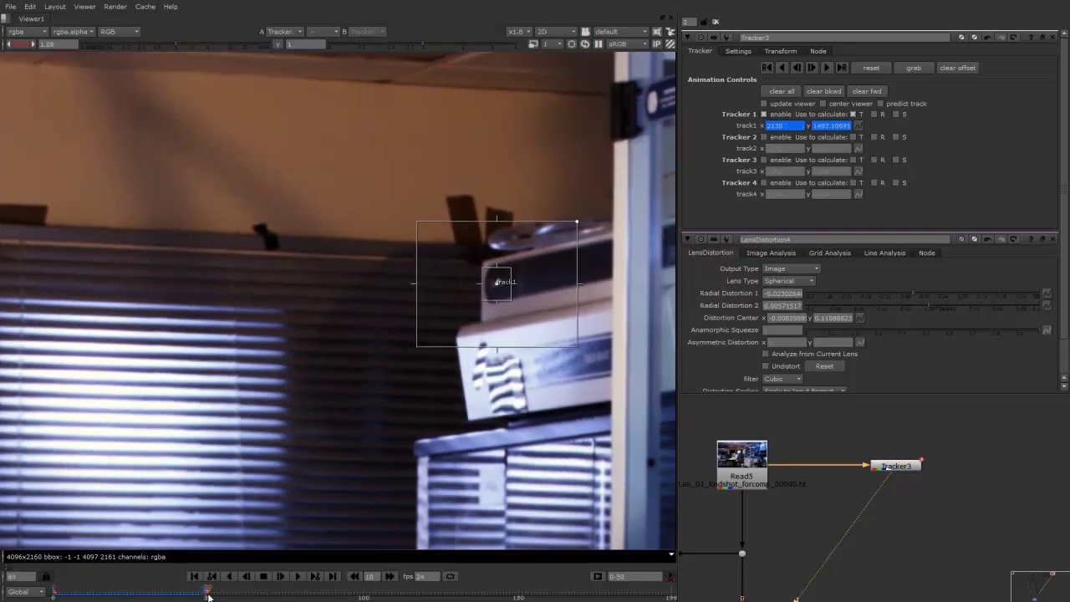
click(828, 68)
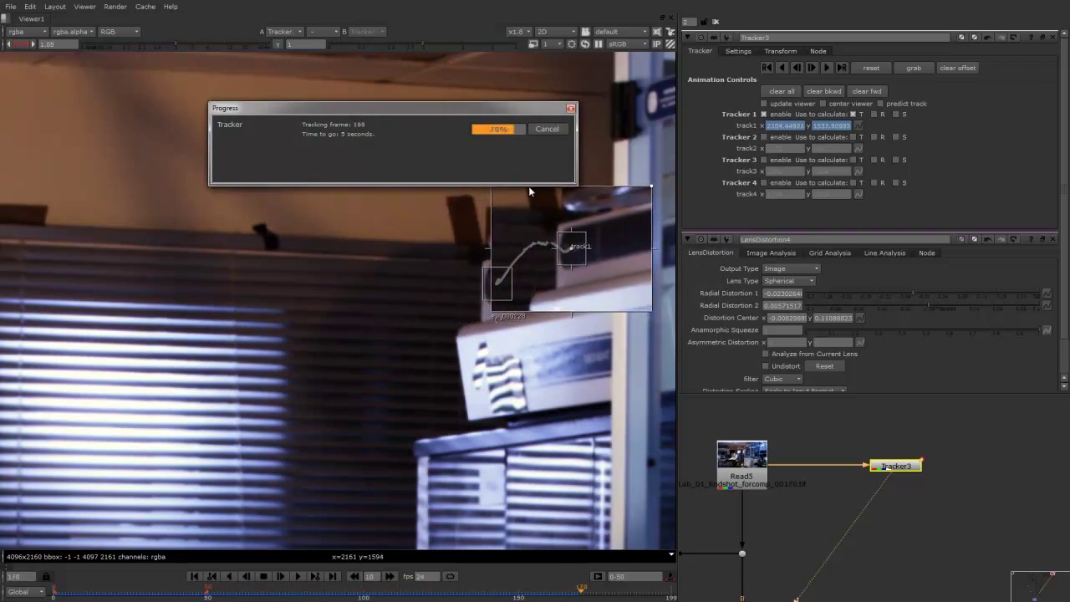
Create a Roto node beside the Tracker and add a new layer under its Root
scroll(885, 461, up, 2)
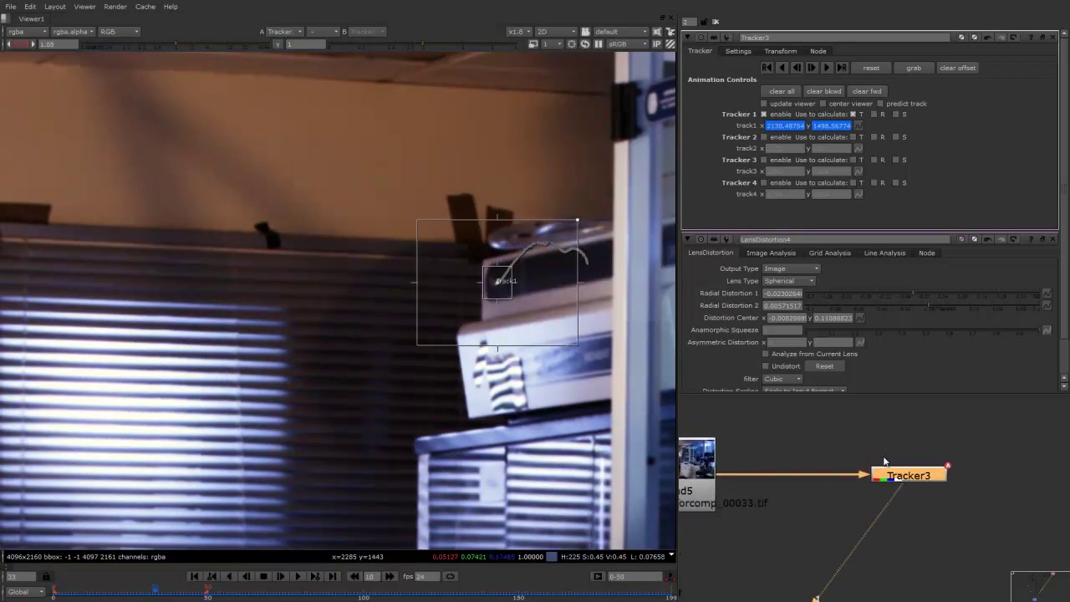
middle_drag(934, 481, 902, 456)
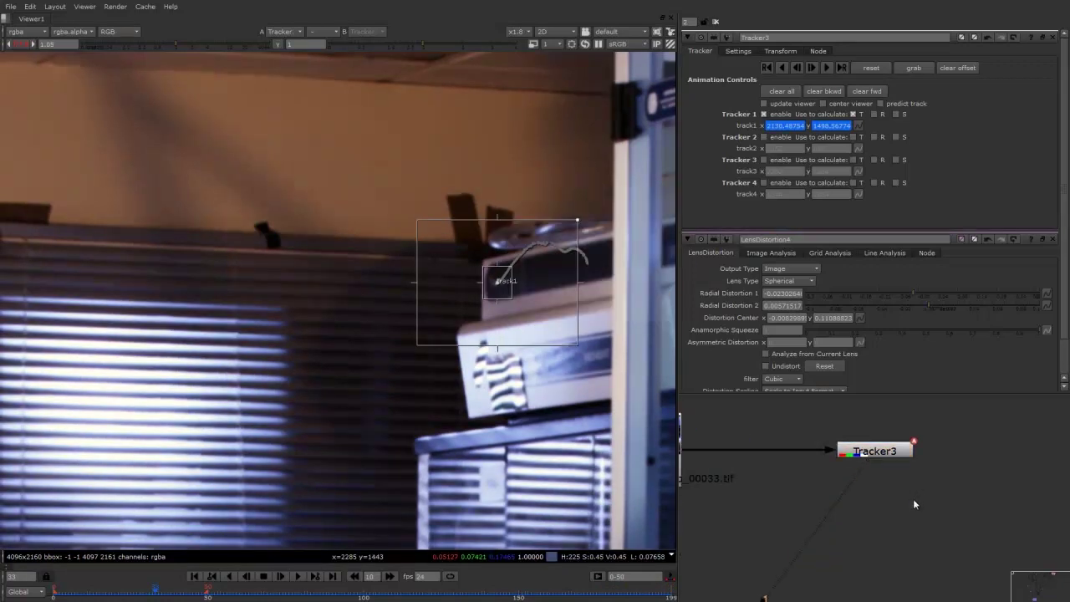
key(o)
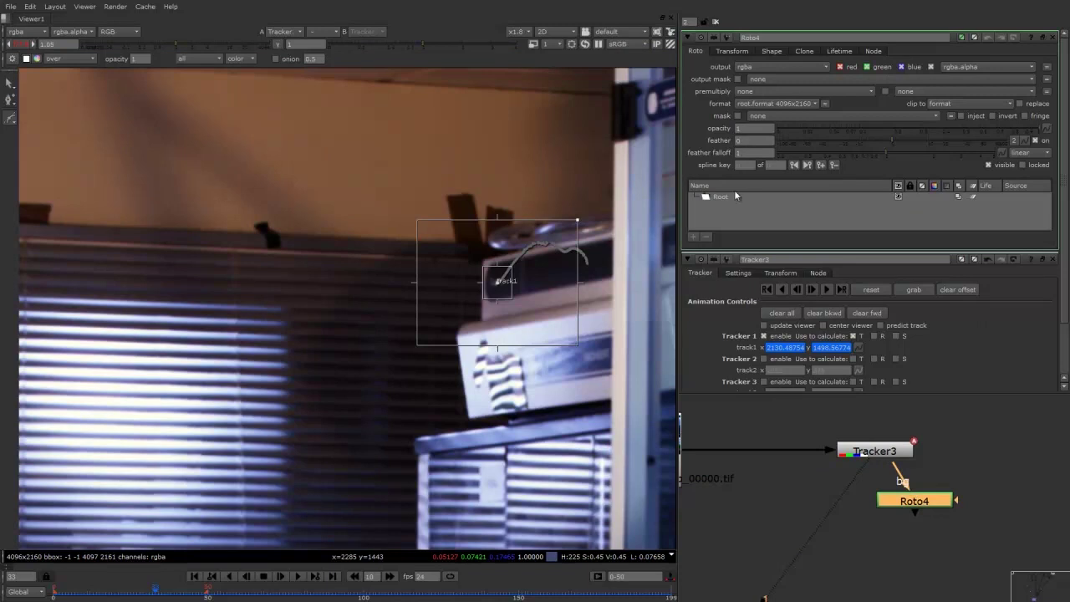
click(724, 197)
click(693, 238)
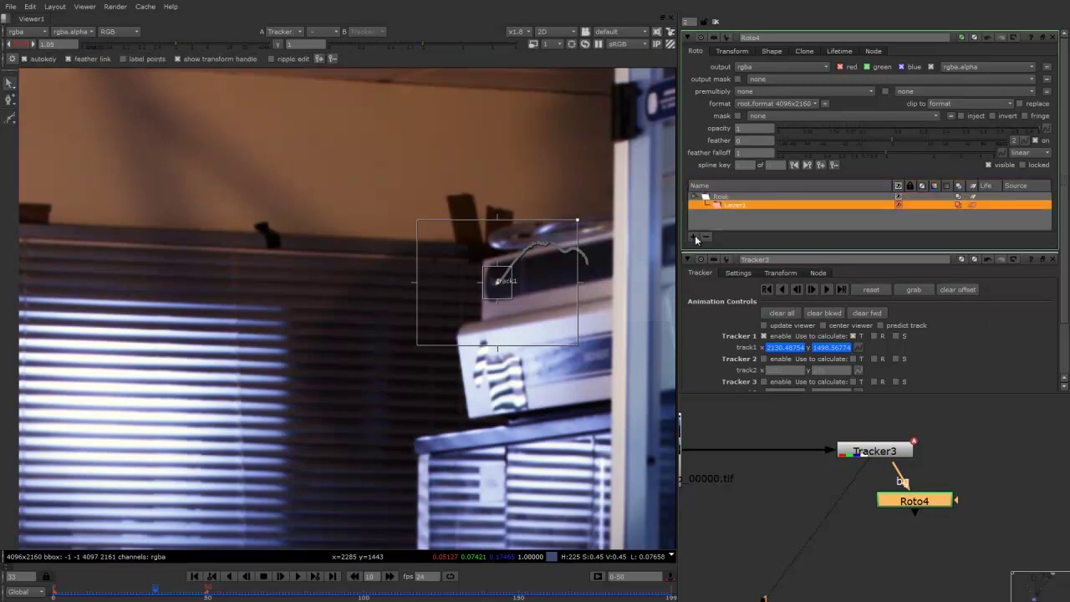
Link the roto layer's translate and center to the Tracker's transform values, and close the Tracker's properties
click(733, 51)
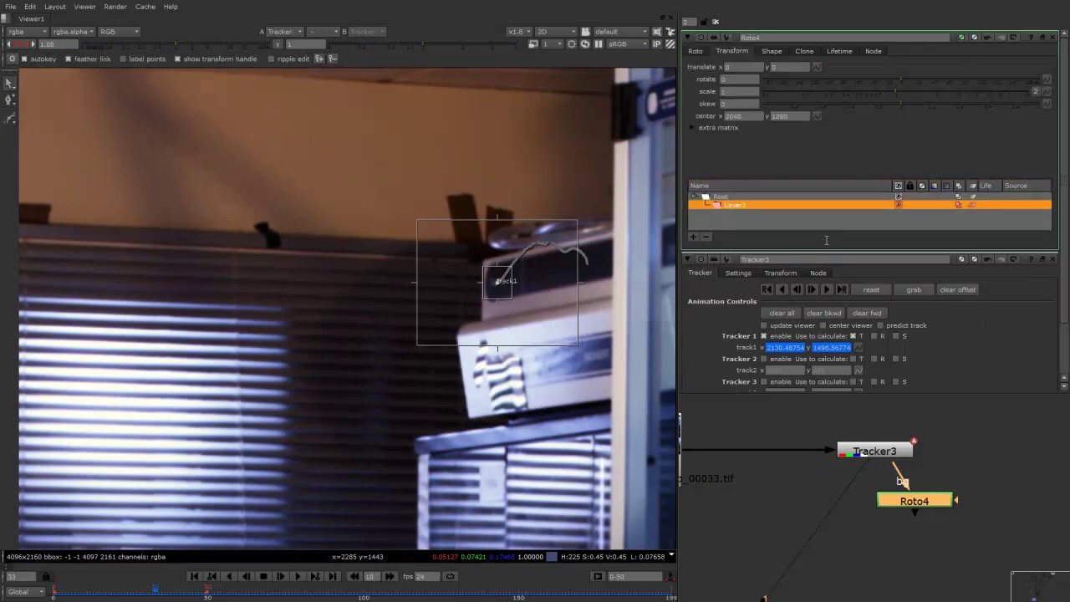
click(779, 272)
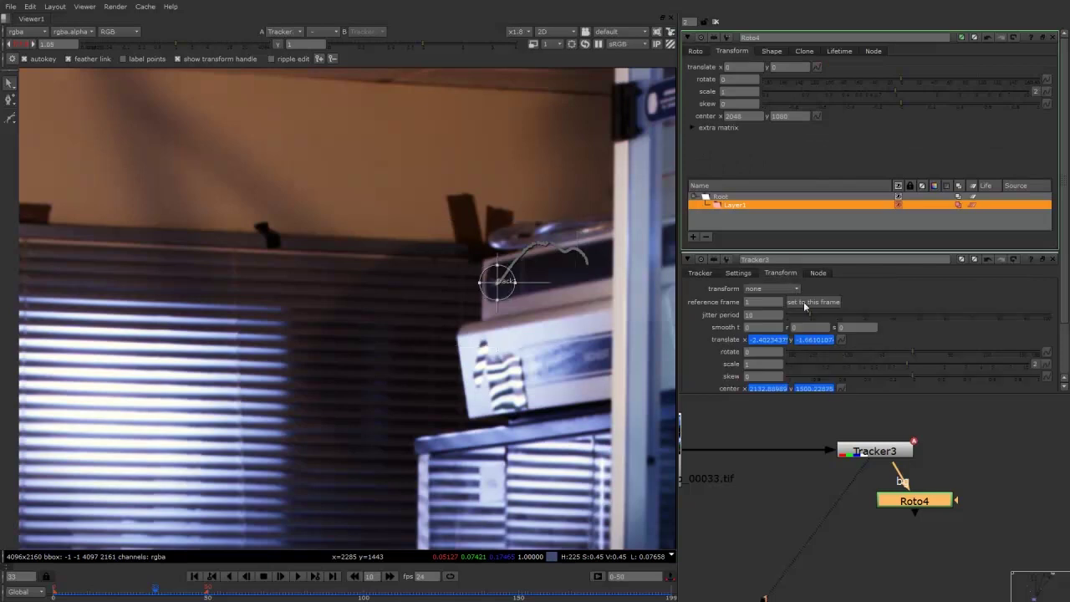
ctrl+drag(841, 340, 839, 319)
ctrl+drag(822, 71, 819, 68)
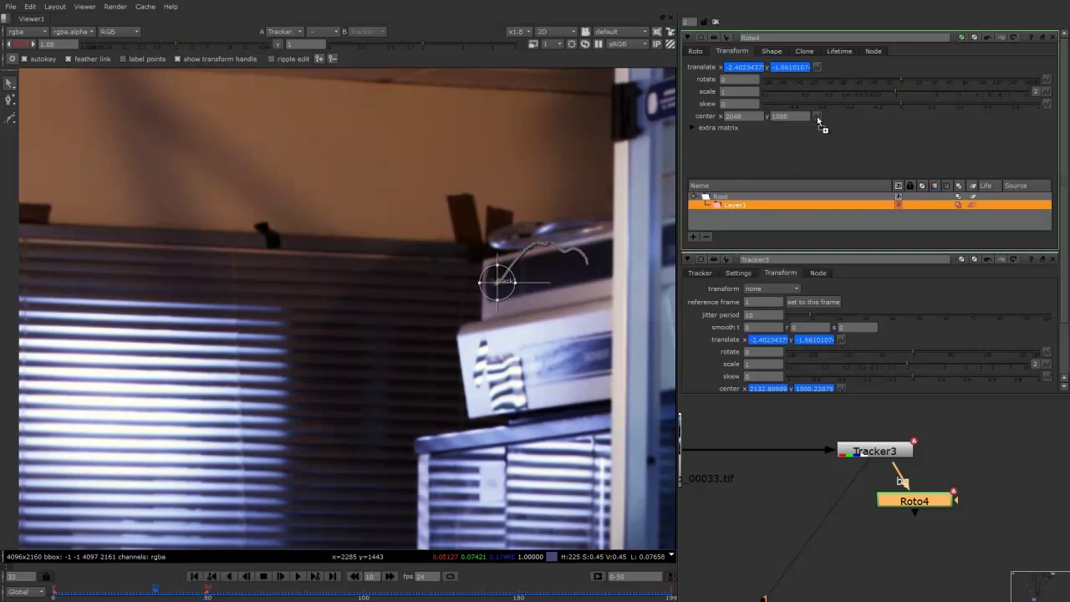
ctrl+drag(819, 121, 818, 118)
click(1053, 259)
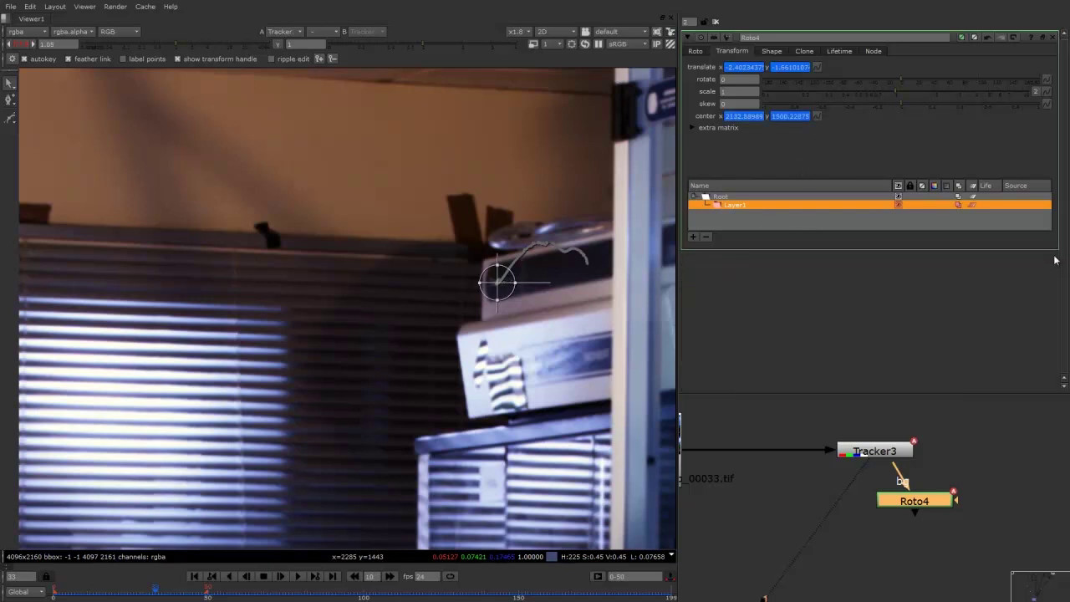
Draw a closed Bezier inside the tracked layer at frame 33, outlining the stacked equipment and the disc on top
click(697, 52)
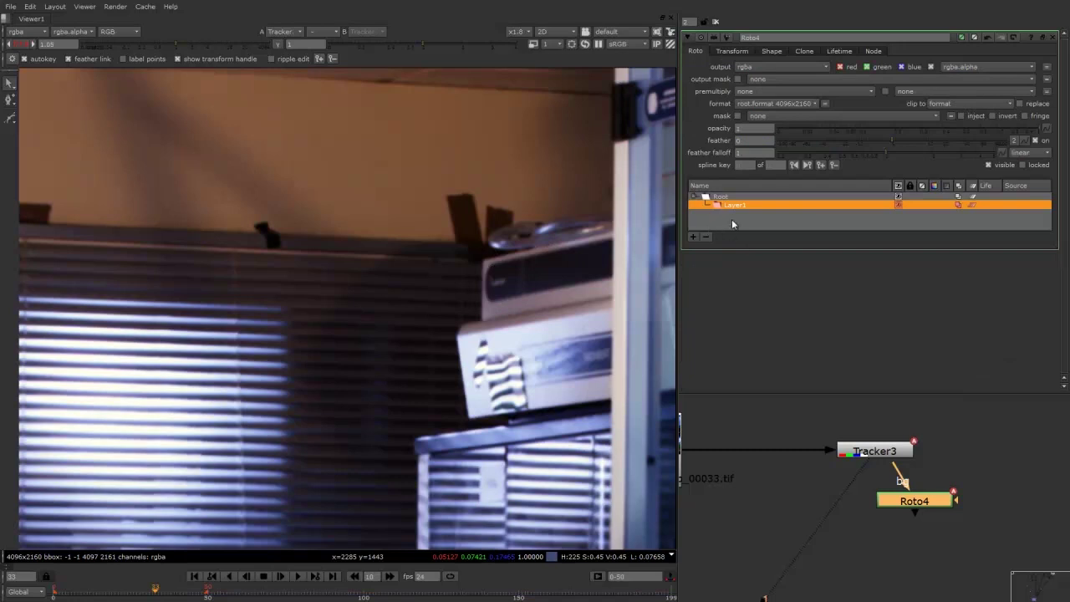
click(10, 118)
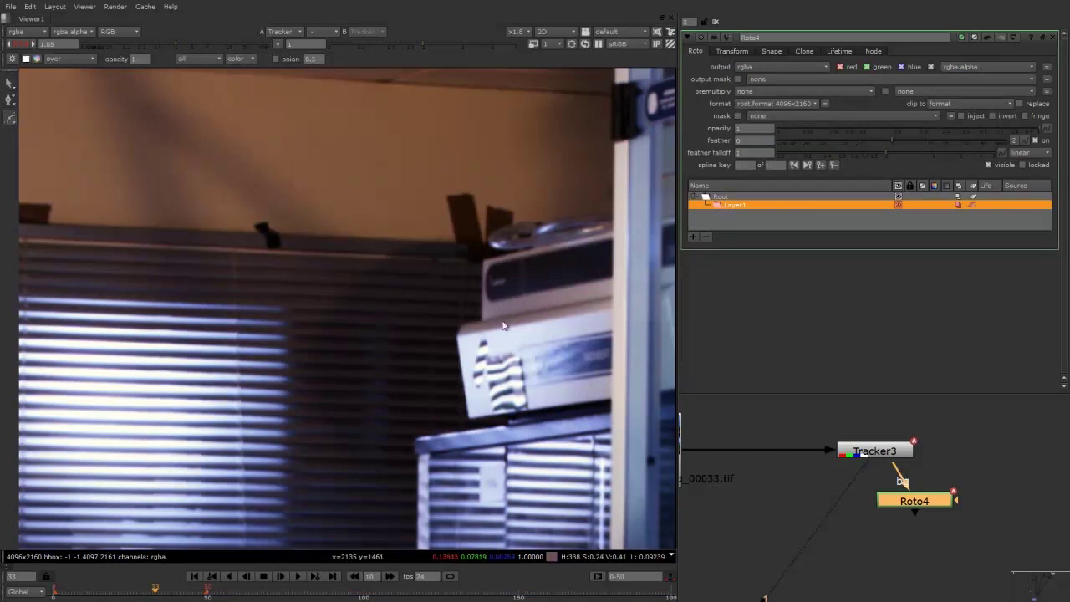
scroll(513, 305, up, 4)
click(401, 374)
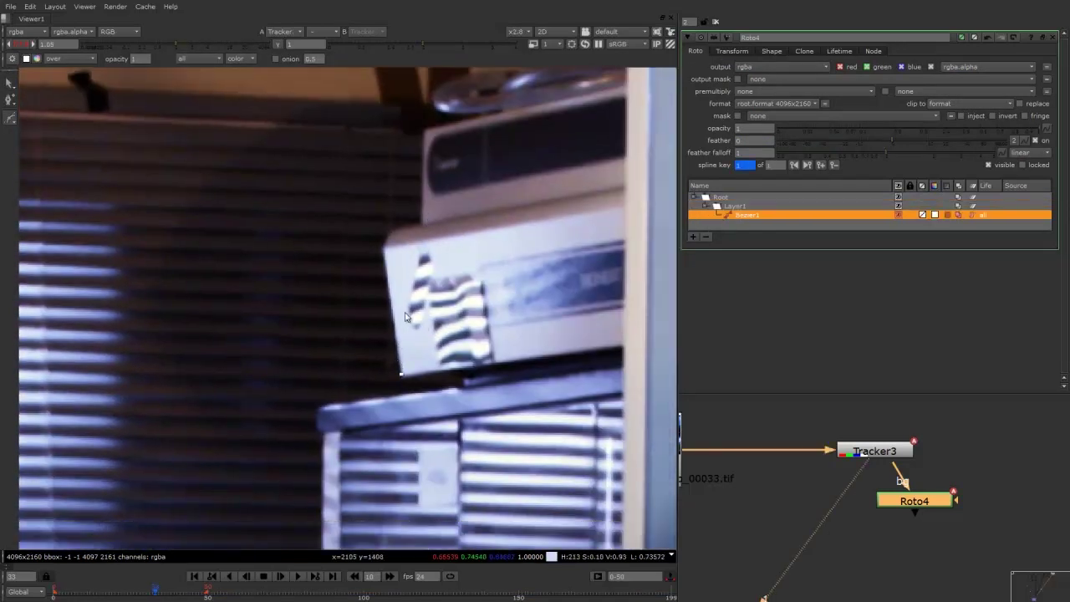
click(383, 247)
click(418, 221)
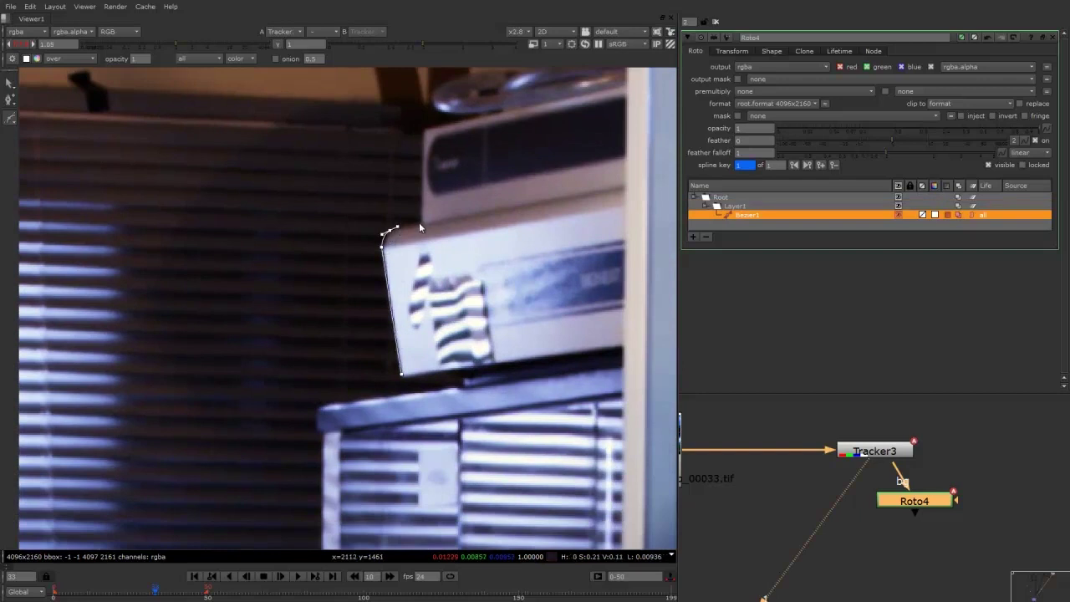
middle_drag(422, 140, 430, 237)
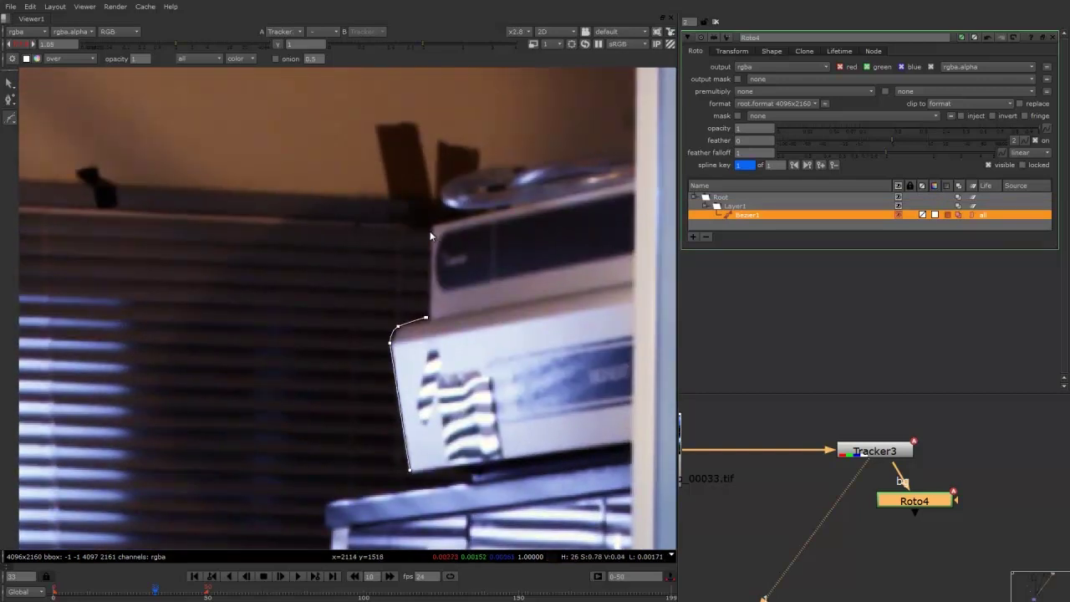
click(493, 210)
drag(444, 205, 507, 170)
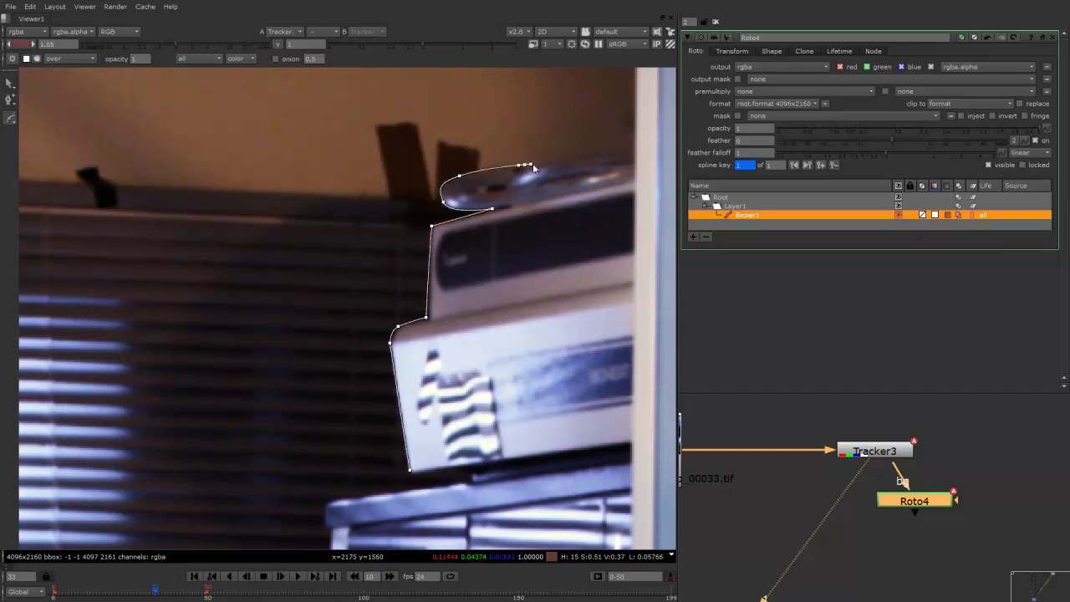
scroll(588, 254, down, 1)
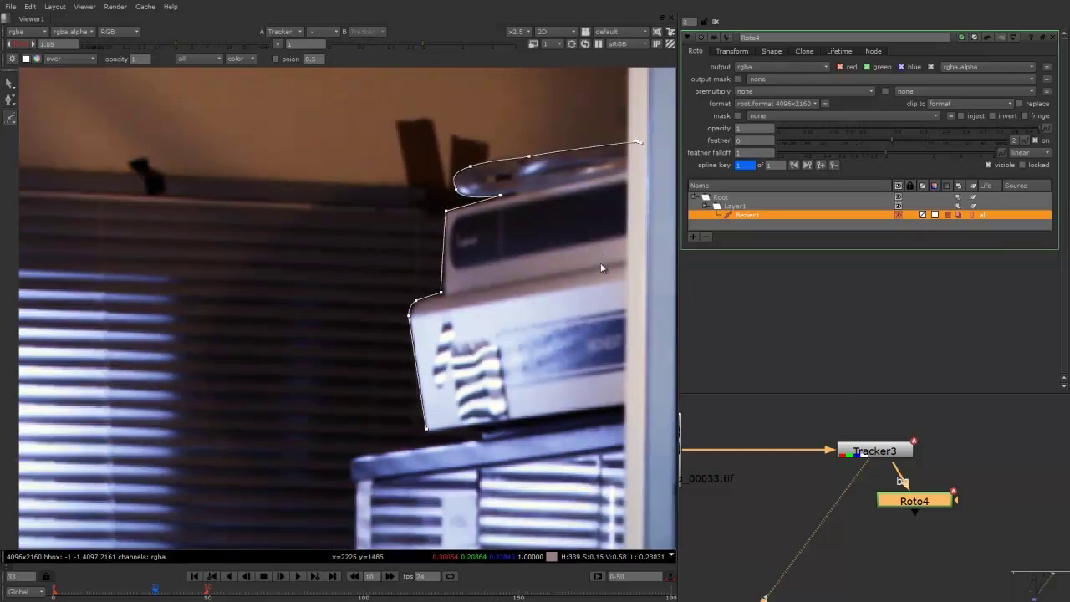
click(639, 404)
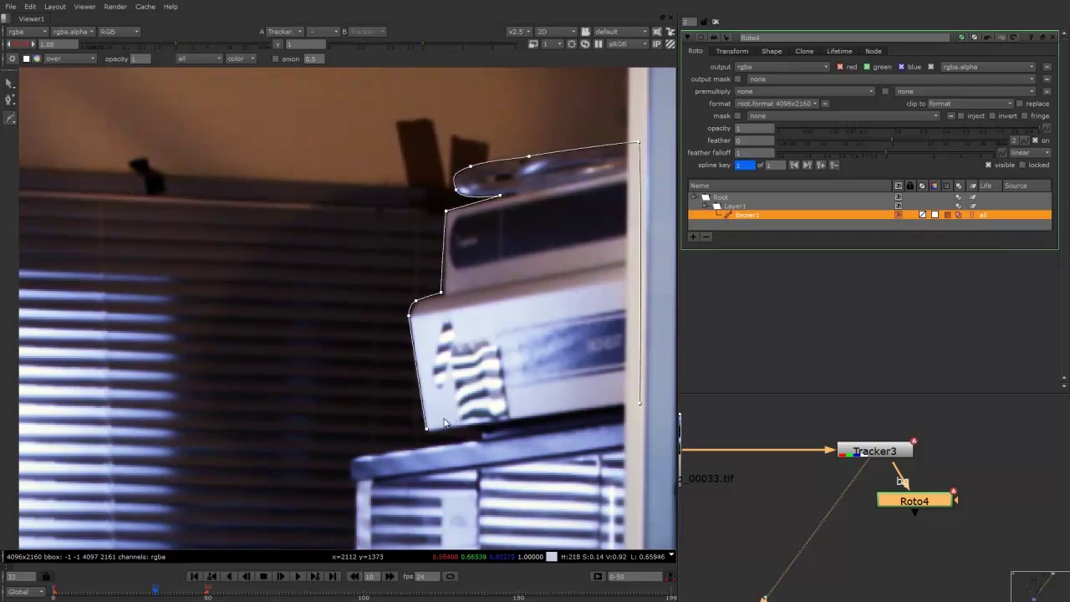
click(427, 428)
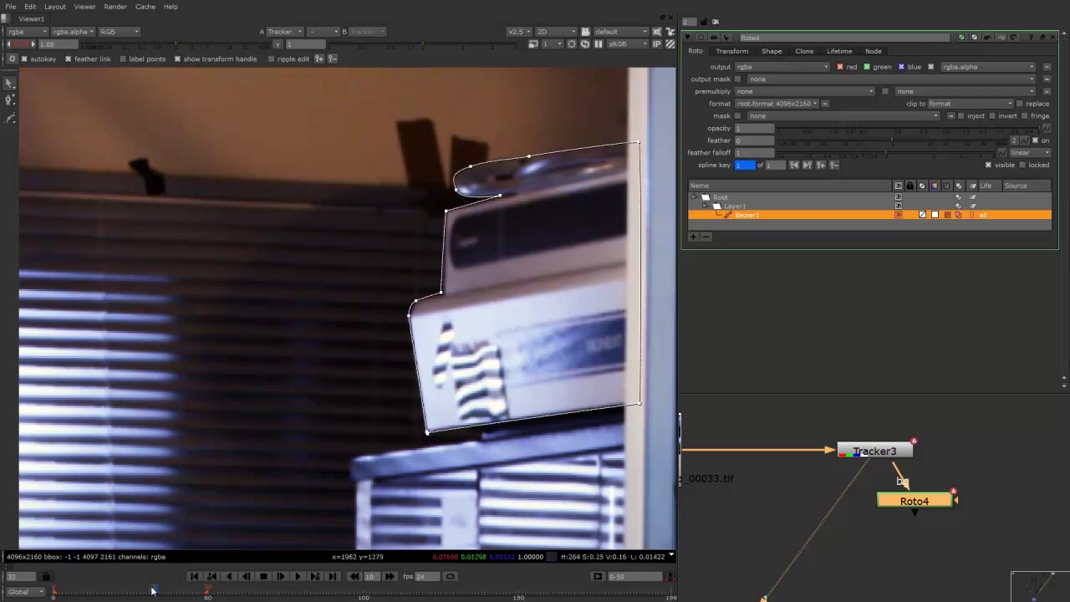
At frame 0, adjust the Bezier's points at the upper device's top and bottom corners to match its edge
drag(152, 590, 52, 595)
scroll(460, 198, up, 3)
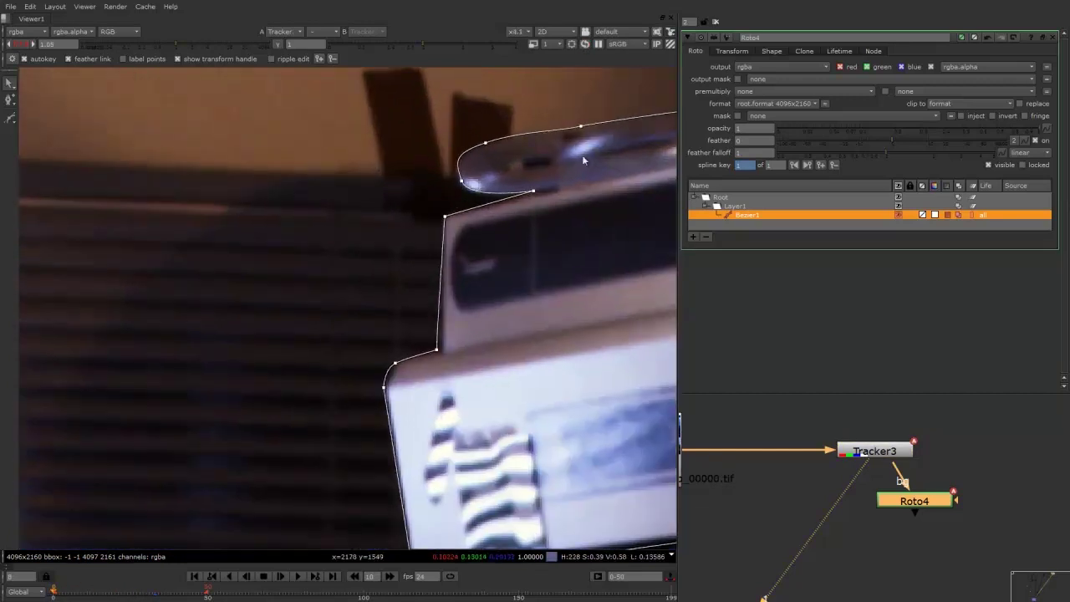
drag(567, 111, 281, 343)
drag(373, 226, 357, 242)
click(369, 243)
click(358, 244)
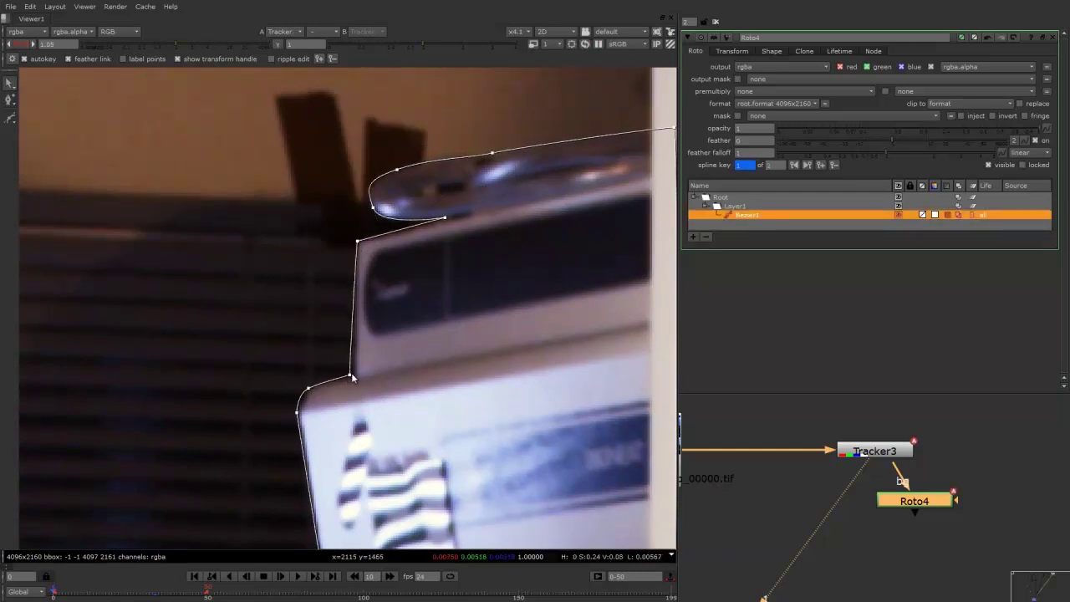
drag(350, 379, 353, 377)
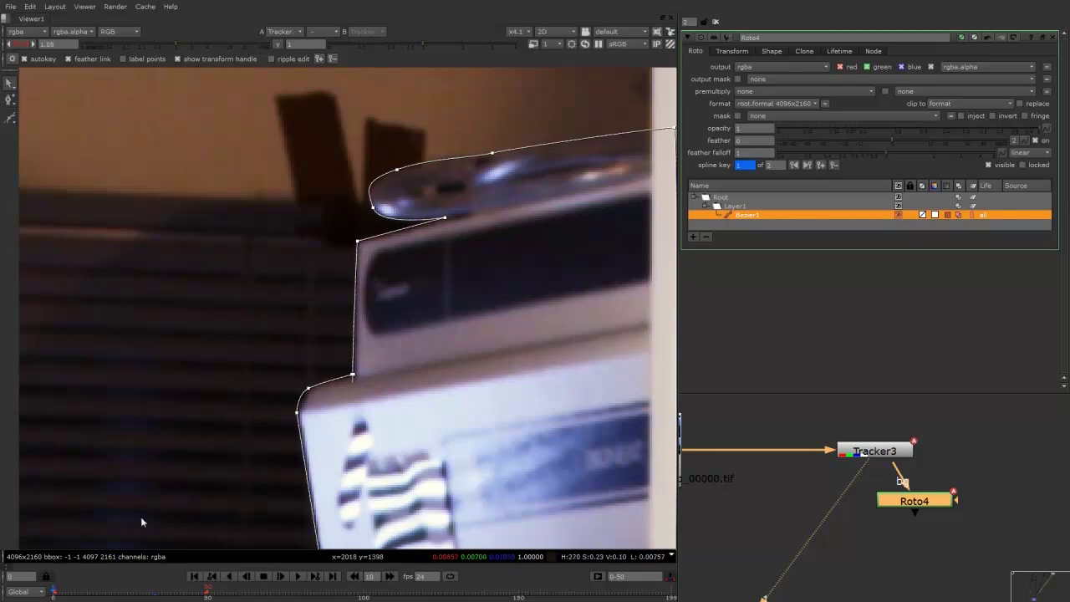
At frame 50, realign the Bezier's points along the devices' corners and the top edge of the disc
drag(114, 591, 207, 590)
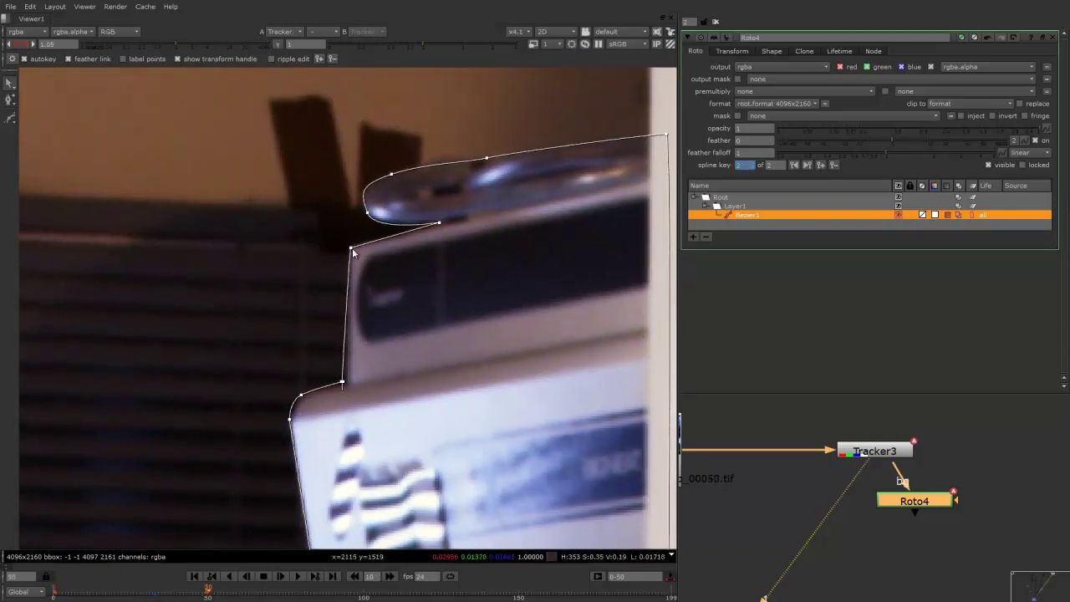
drag(351, 248, 353, 246)
drag(342, 383, 306, 394)
scroll(320, 323, down, 1)
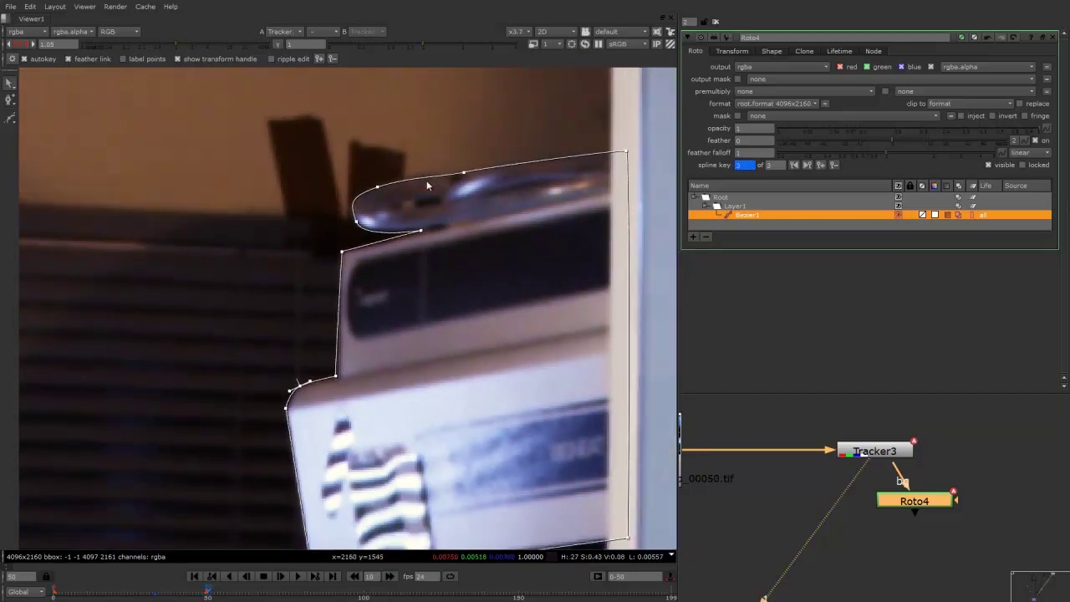
drag(463, 171, 466, 168)
drag(626, 151, 629, 150)
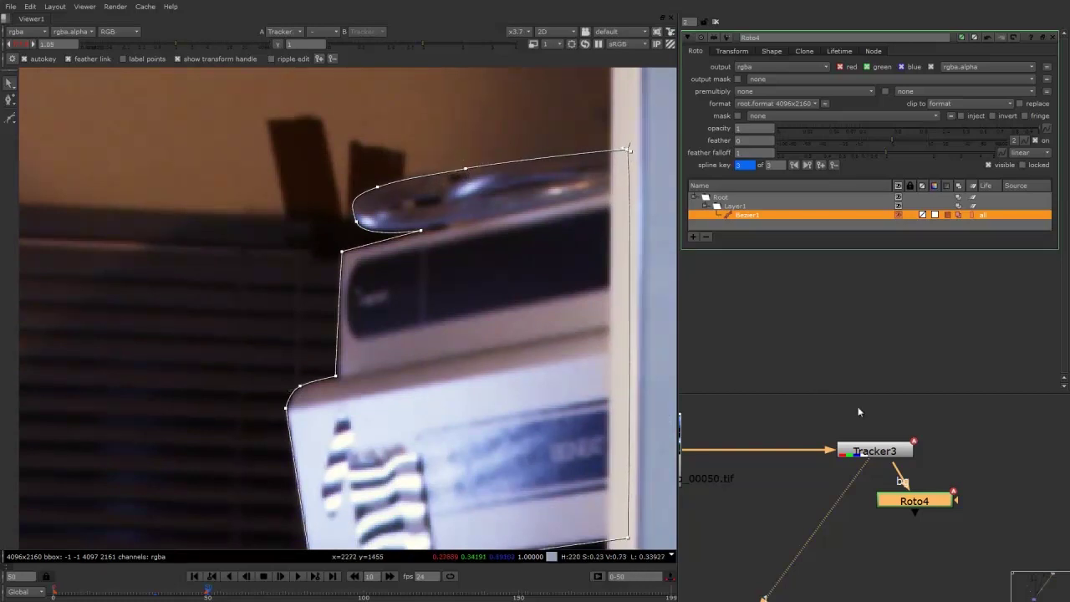
Detach the Roto node from the Tracker and move it down beside the merge that lays the patch over the plate
scroll(978, 431, down, 2)
click(933, 458)
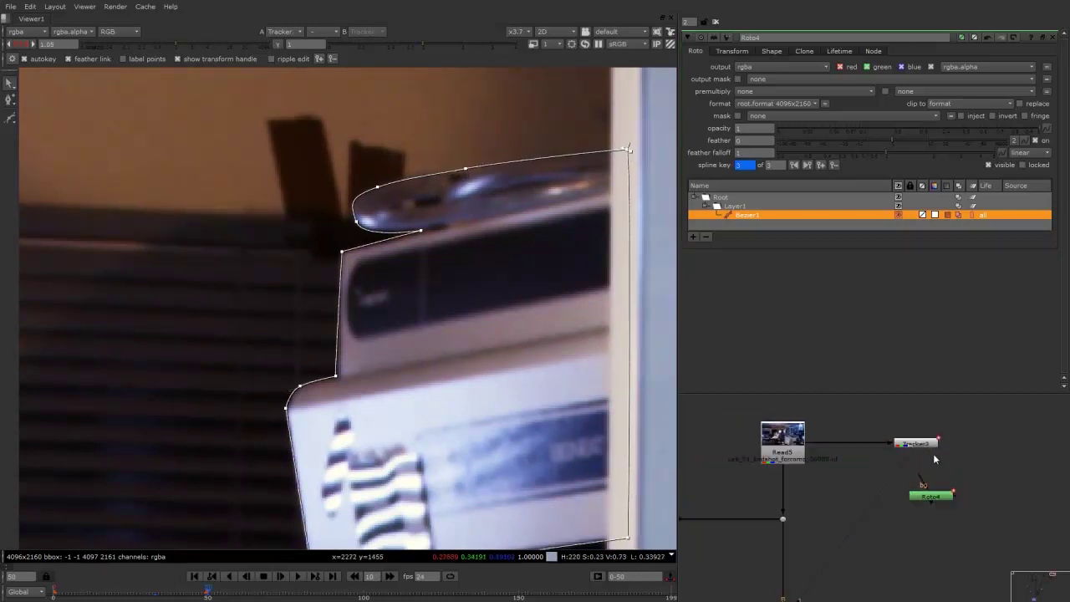
scroll(934, 458, down, 1)
middle_drag(922, 483, 865, 435)
drag(877, 443, 871, 509)
middle_drag(829, 520, 862, 424)
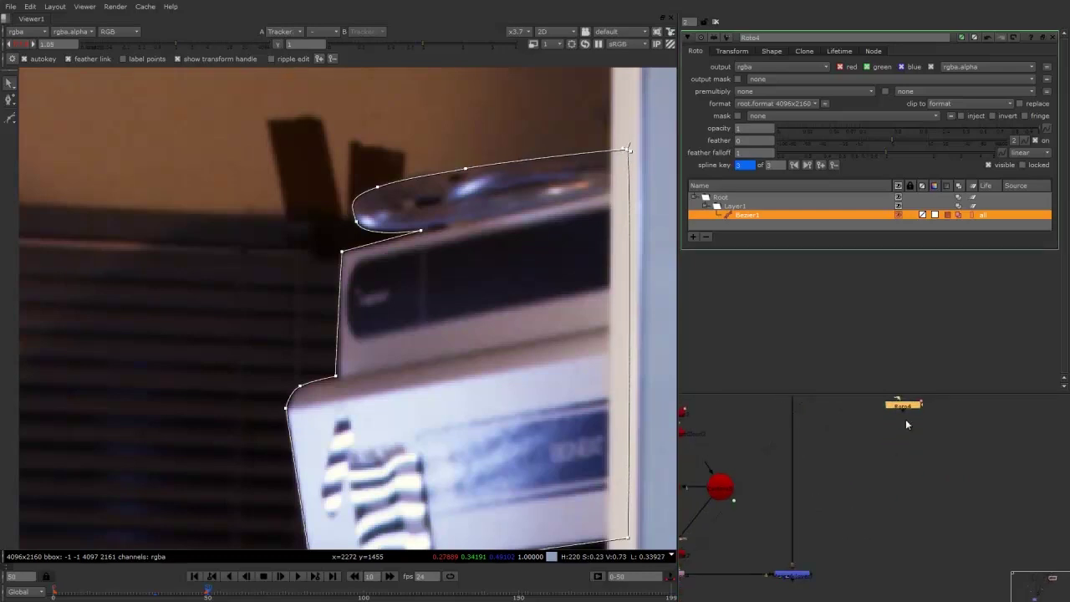
drag(906, 407, 904, 558)
middle_drag(865, 480, 872, 472)
scroll(871, 471, down, 2)
middle_drag(828, 433, 789, 440)
middle_drag(830, 587, 833, 538)
scroll(832, 538, up, 2)
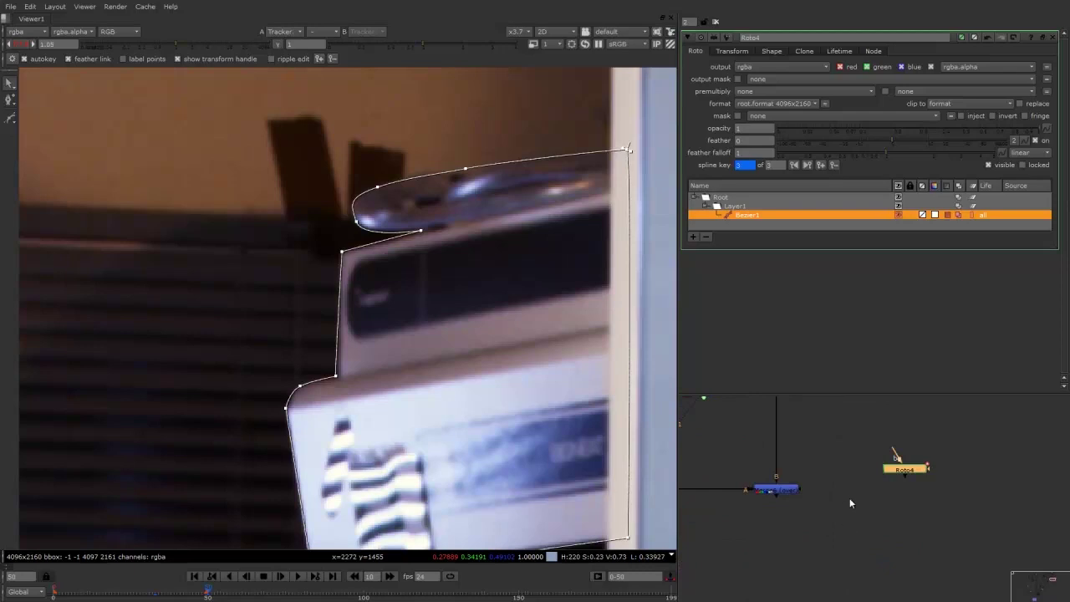
Add a Copy node and connect its B input to a new Dot on the plate's pipe above the patch merge
click(851, 499)
key(k)
middle_drag(854, 501, 843, 494)
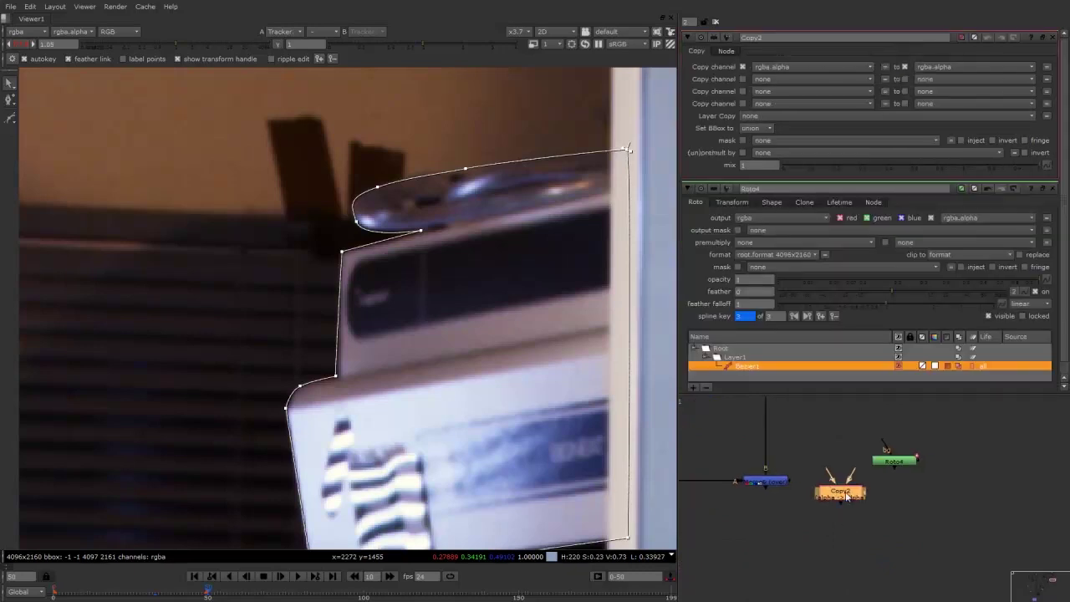
drag(843, 494, 842, 447)
middle_drag(801, 424, 800, 487)
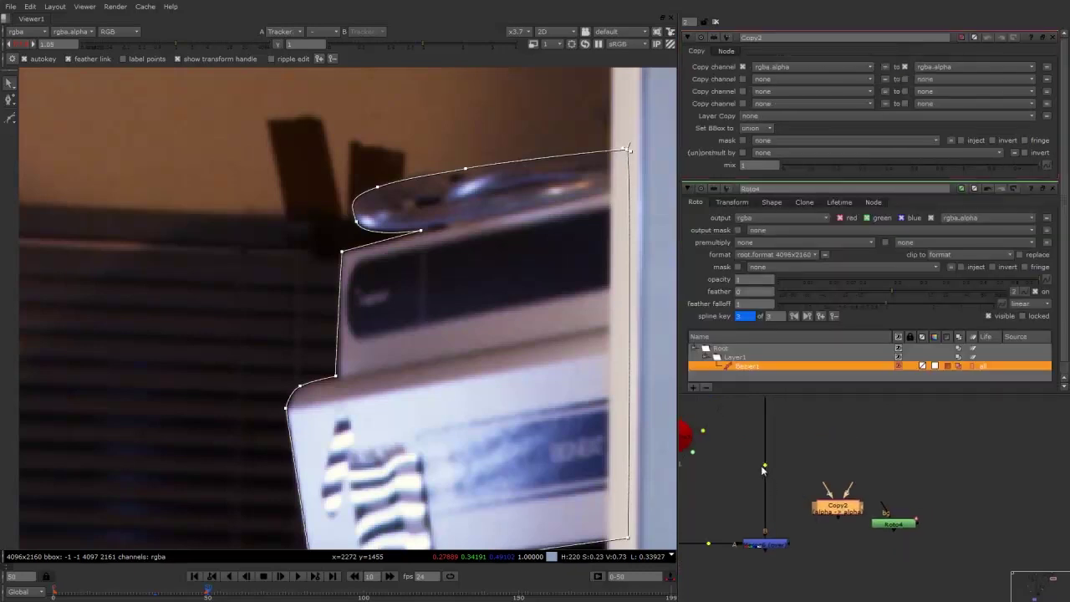
ctrl+click(764, 470)
drag(847, 489, 765, 470)
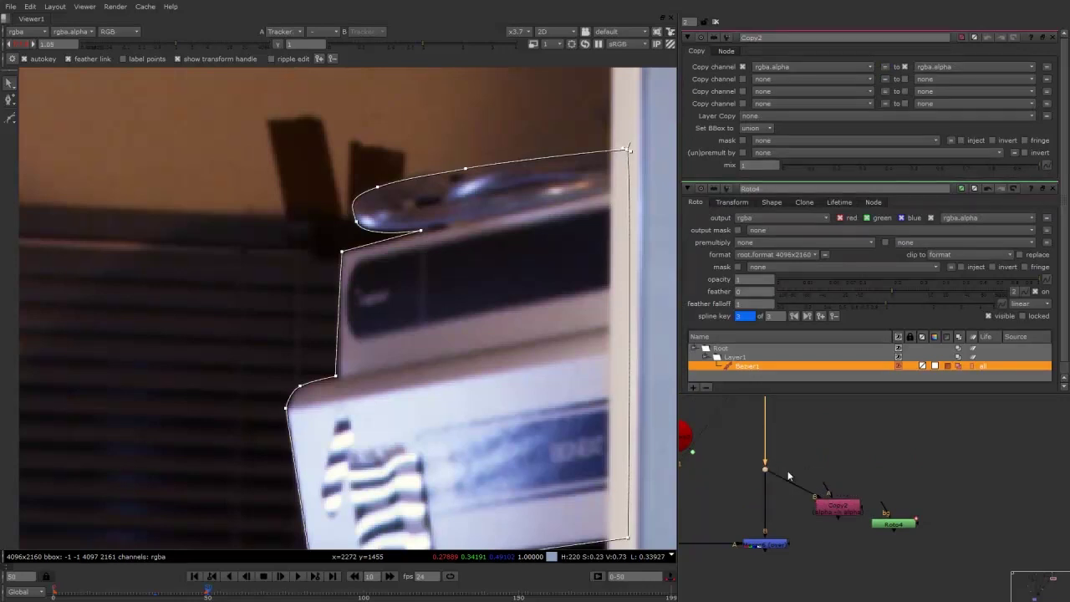
Align the Copy node with the Dot and connect its A input to the Roto node placed above it
drag(894, 523, 928, 469)
drag(846, 514, 945, 512)
drag(932, 472, 929, 448)
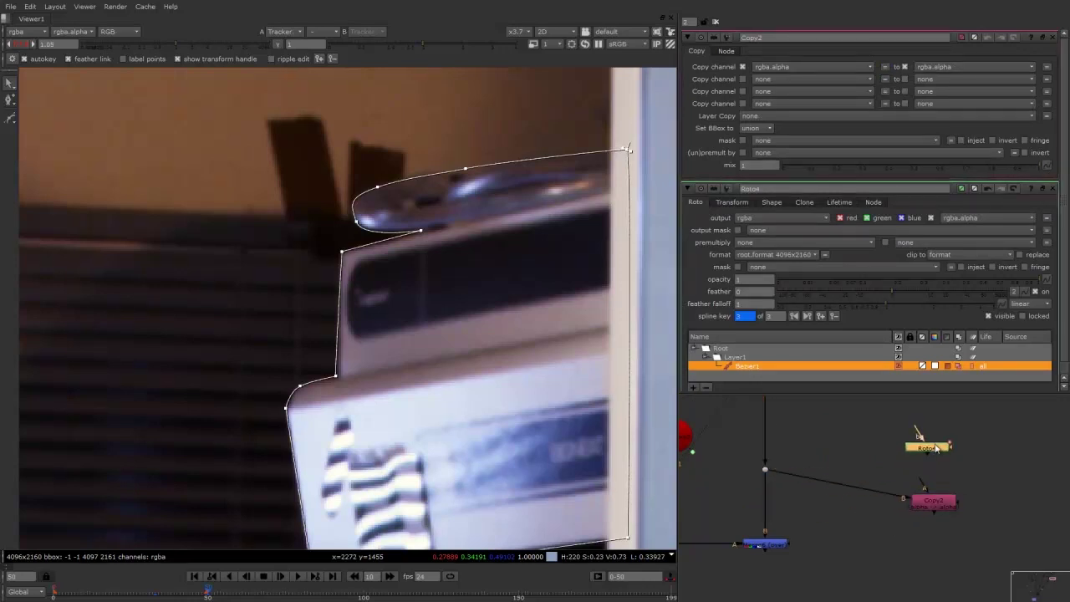
drag(928, 510, 917, 427)
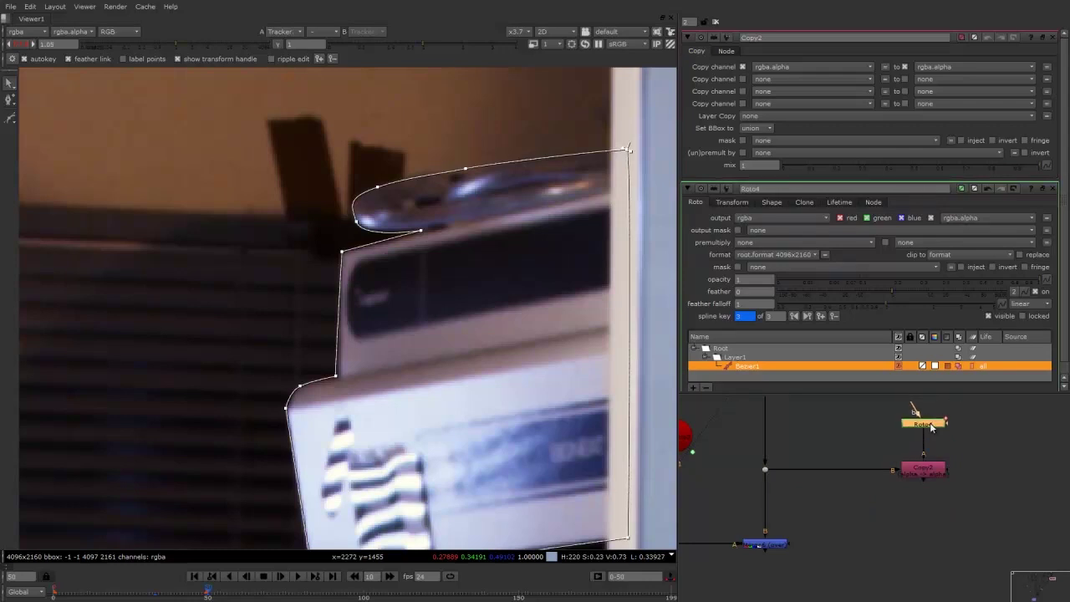
Check the Copy node's alpha in the viewer and add a Premult node below it
click(923, 469)
key(1)
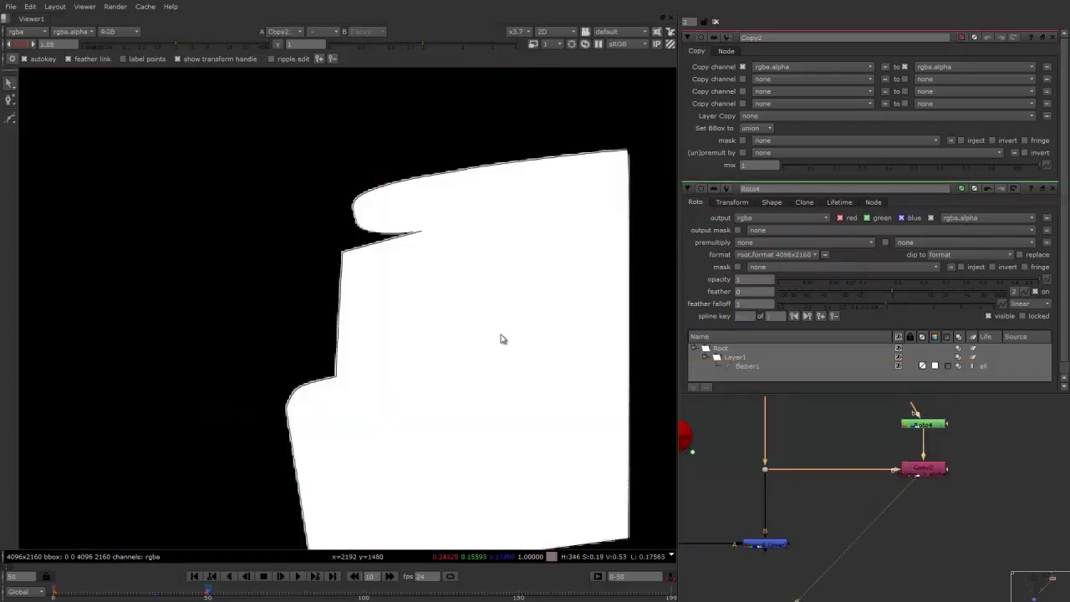
key(a)
click(938, 525)
text(premult)
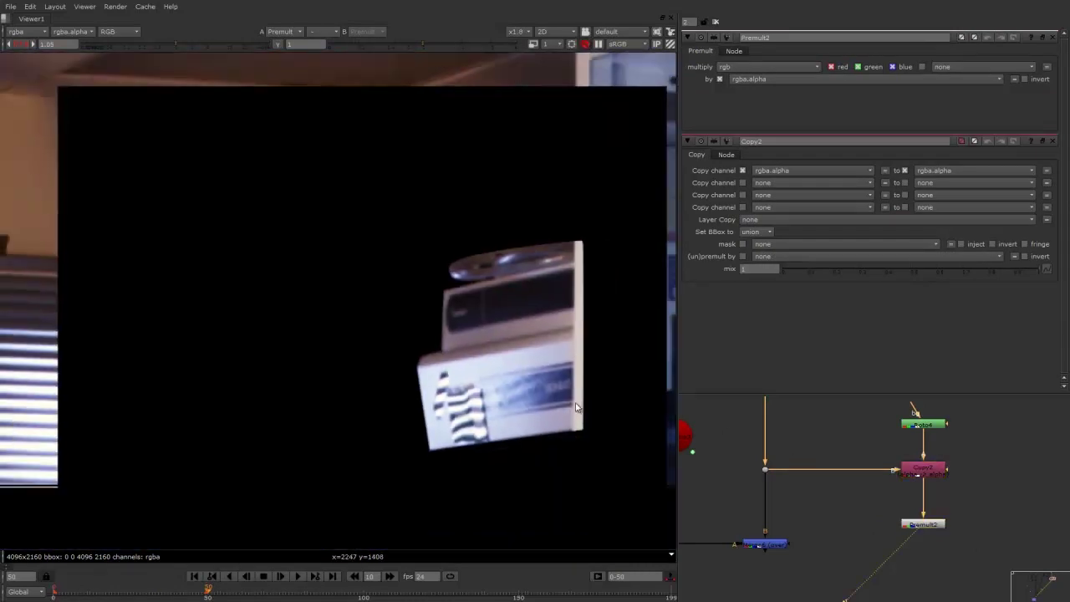
View the original plate and the patch merge in turn to compare them at frame 50
middle_drag(766, 448, 804, 582)
mouse_move(804, 403)
middle_down()
mouse_move(820, 450)
mouse_move(799, 545)
mouse_move(819, 392)
middle_up()
click(796, 449)
key(1)
middle_drag(772, 579, 796, 420)
click(841, 533)
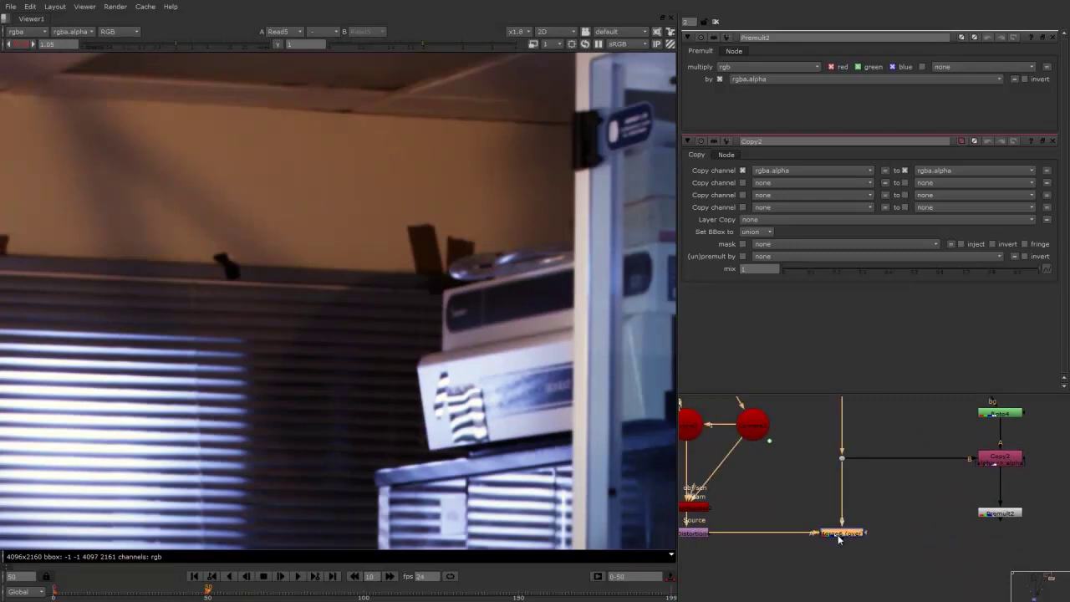
key(1)
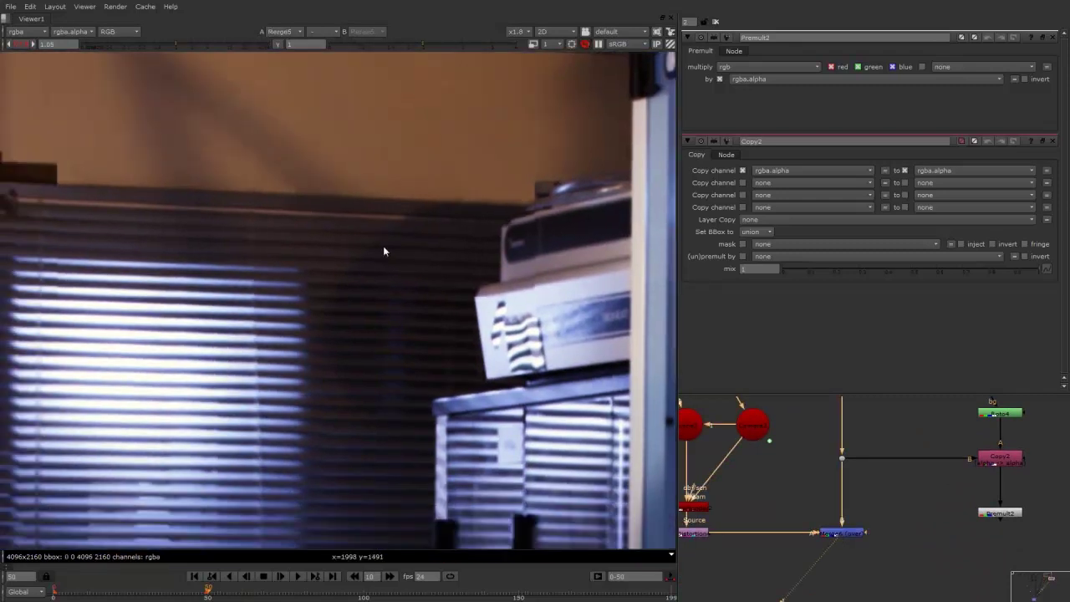
Merge the premultiplied equipment over the patch merge with a new Merge node and view the result
middle_drag(950, 509, 926, 447)
drag(969, 451, 970, 499)
click(908, 539)
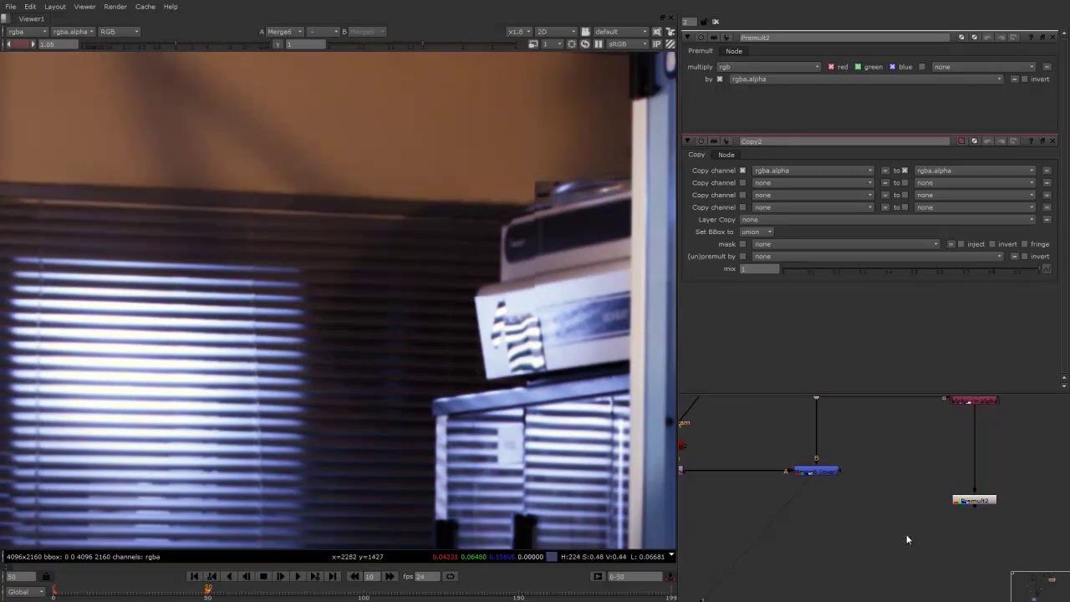
key(m)
drag(913, 536, 960, 520)
drag(824, 506, 817, 473)
click(827, 521)
key(1)
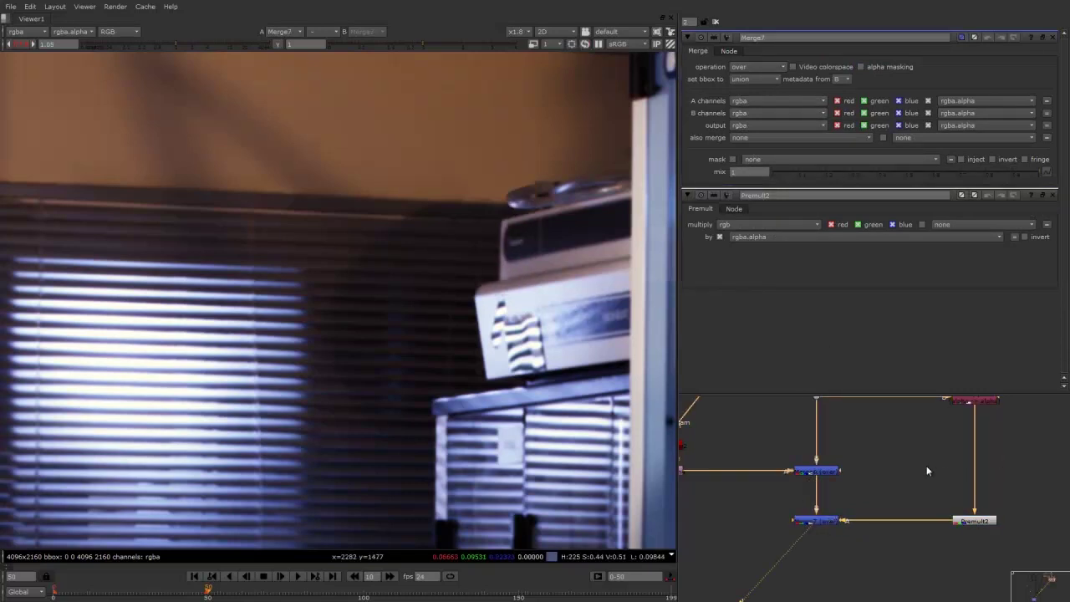
Insert a Blur between the Roto and Copy nodes, limited to the alpha channel, with size 3.2
middle_drag(936, 412, 889, 530)
mouse_move(930, 478)
mouse_down()
mouse_move(929, 458)
mouse_move(928, 484)
mouse_up()
click(869, 473)
key(b)
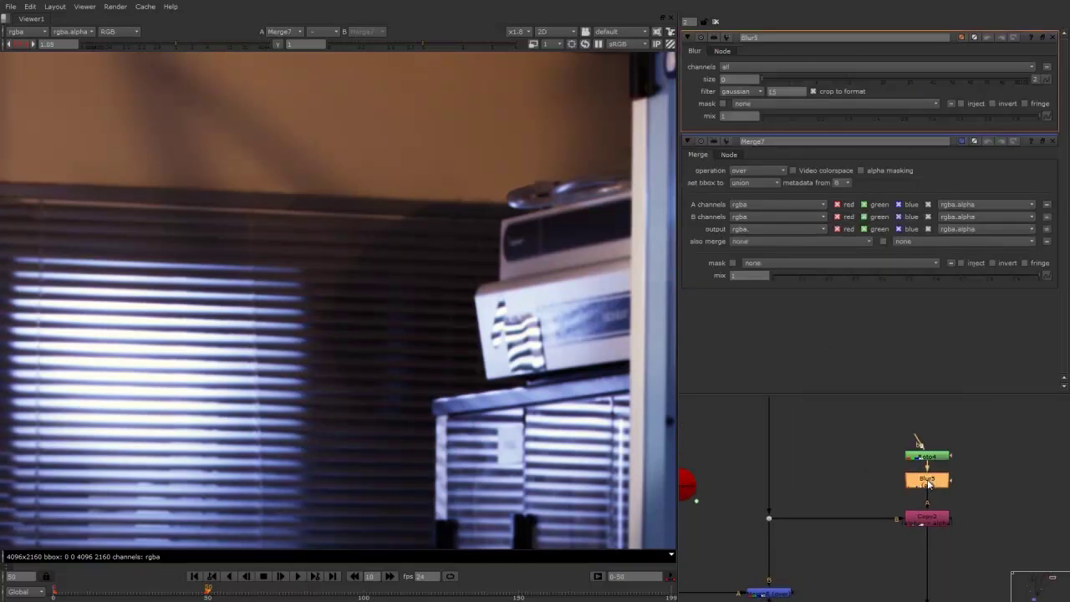
click(772, 66)
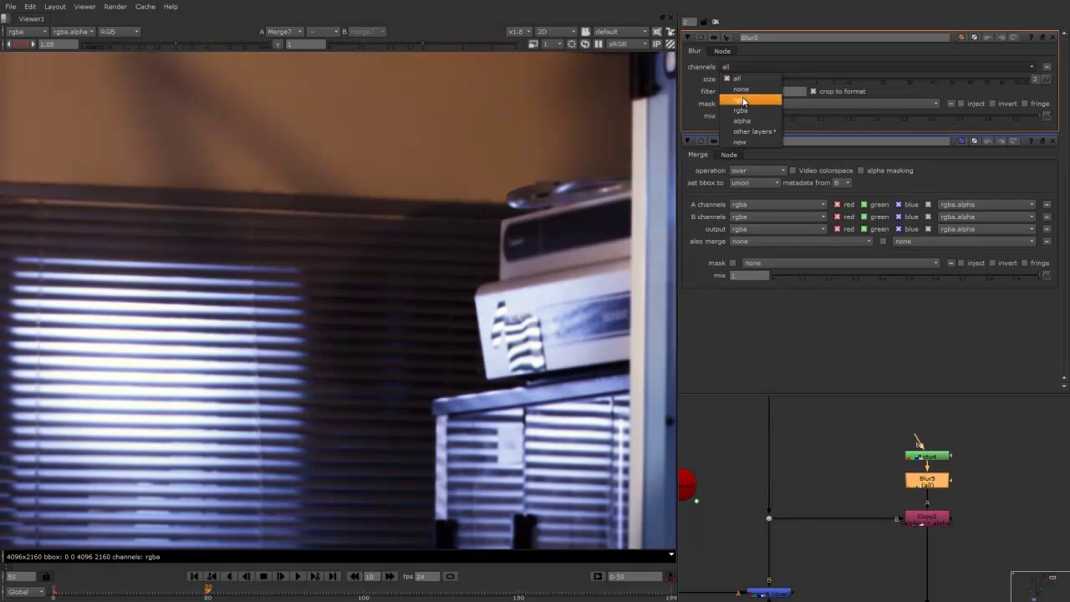
click(746, 124)
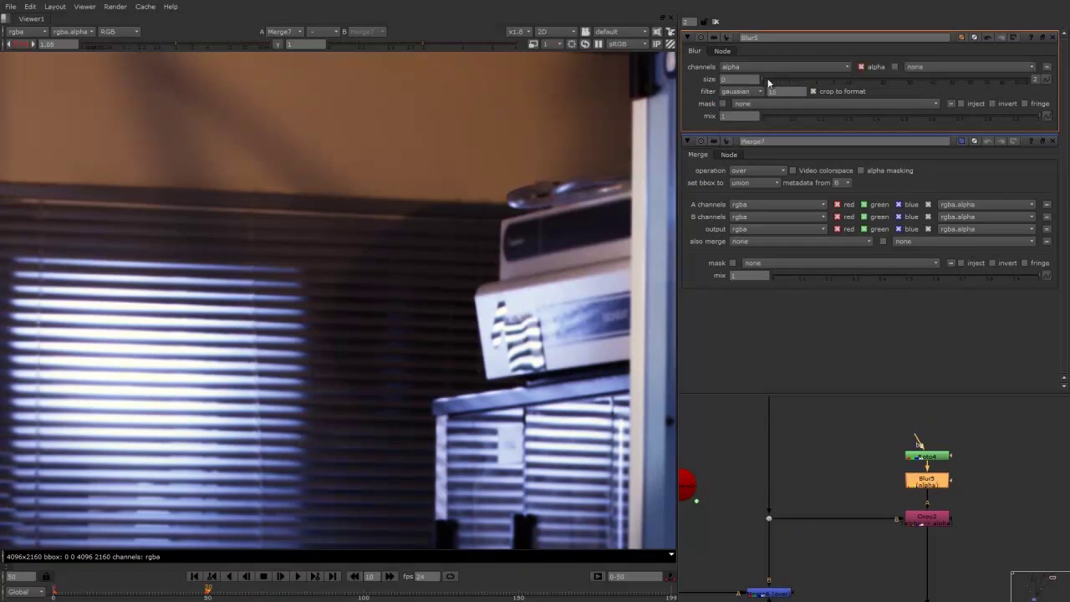
click(814, 79)
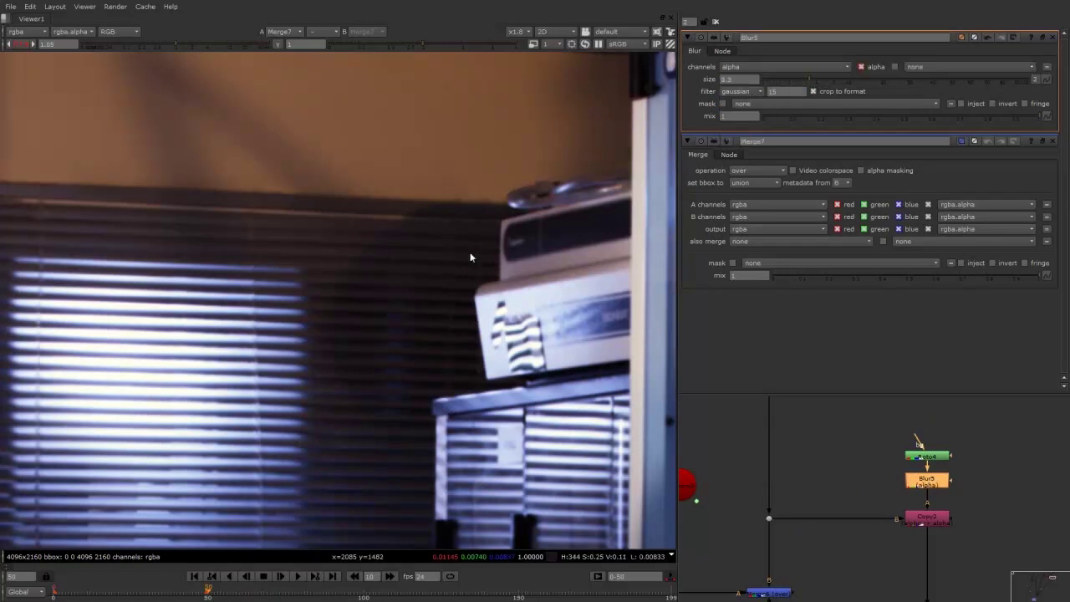
Play back the final merge and examine the blue channel's grain around the window blinds, stopping near frame 27
scroll(472, 246, down, 3)
scroll(474, 231, down, 2)
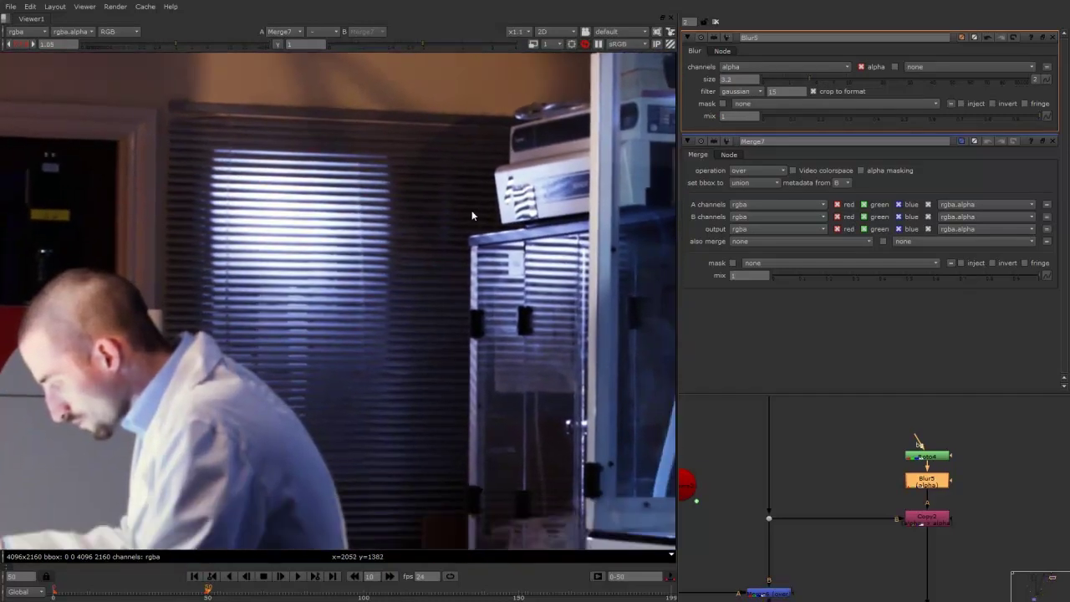
middle_drag(471, 210, 464, 241)
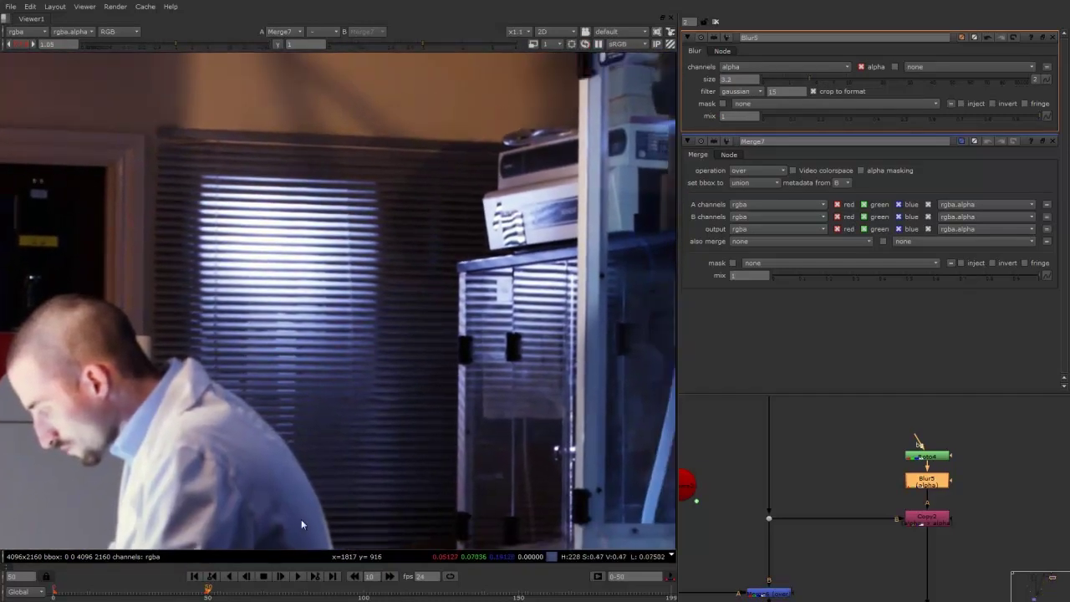
scroll(821, 539, down, 3)
middle_drag(811, 543, 841, 459)
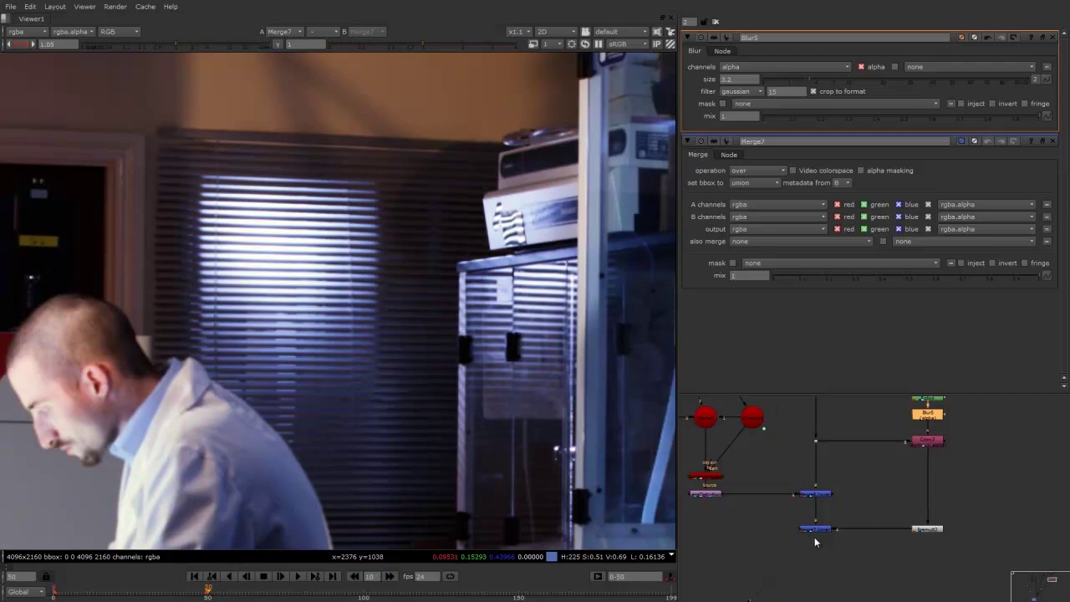
click(812, 531)
click(786, 545)
click(297, 576)
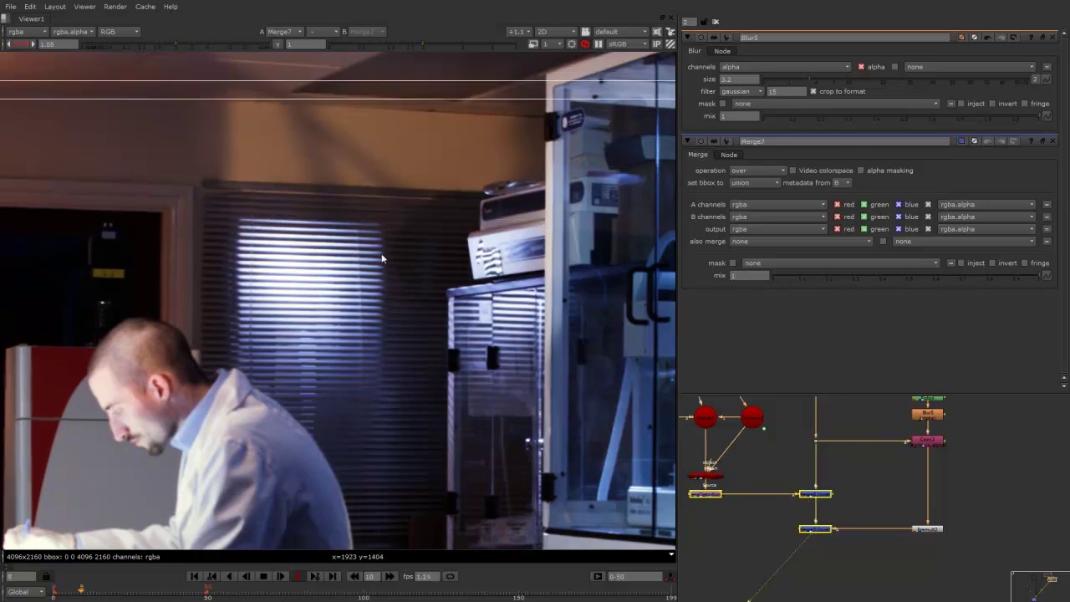
key(b)
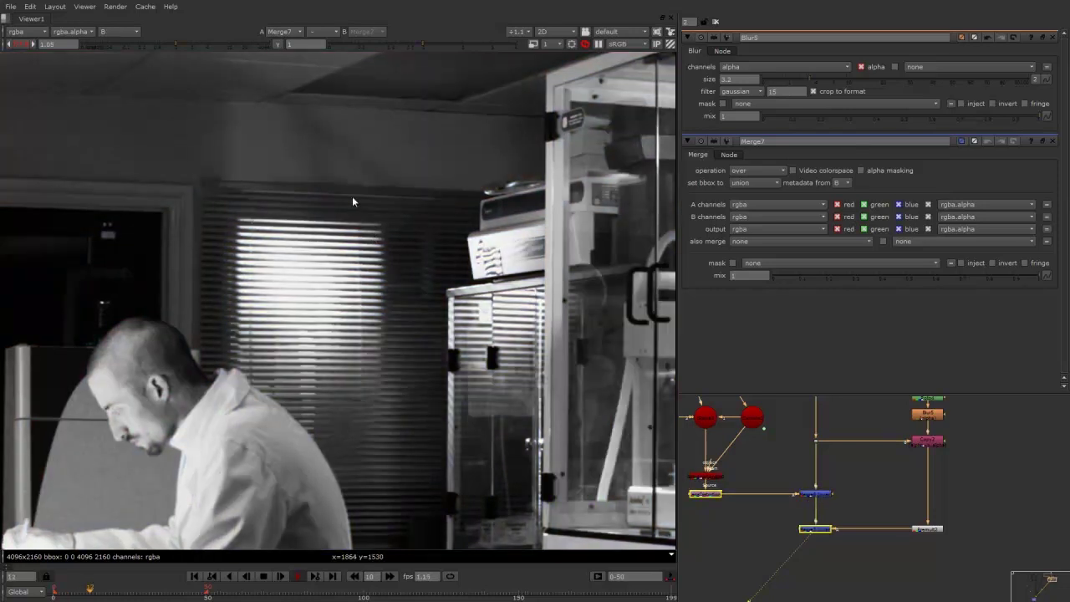
scroll(332, 180, up, 3)
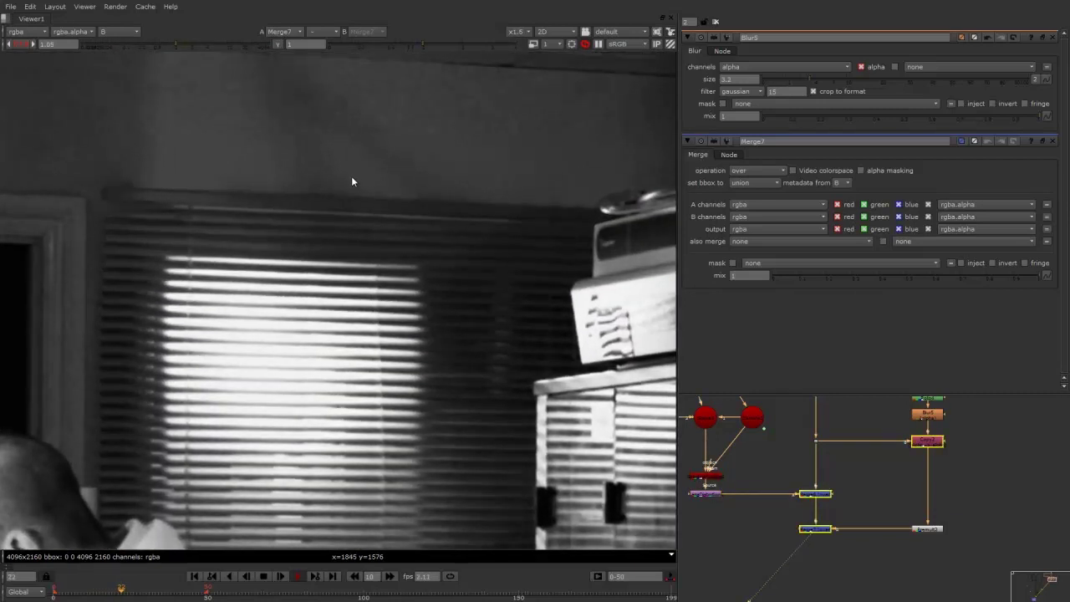
click(281, 576)
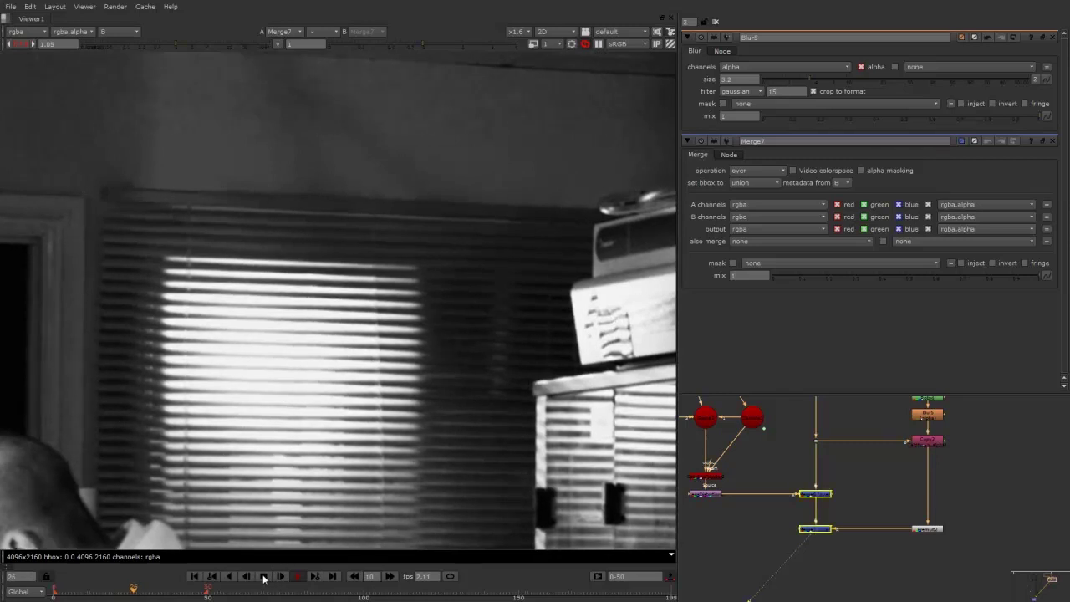
Find the Grain node feeding a merge in the main comp branch and copy it
scroll(794, 477, down, 5)
scroll(784, 471, down, 4)
middle_drag(743, 485, 870, 463)
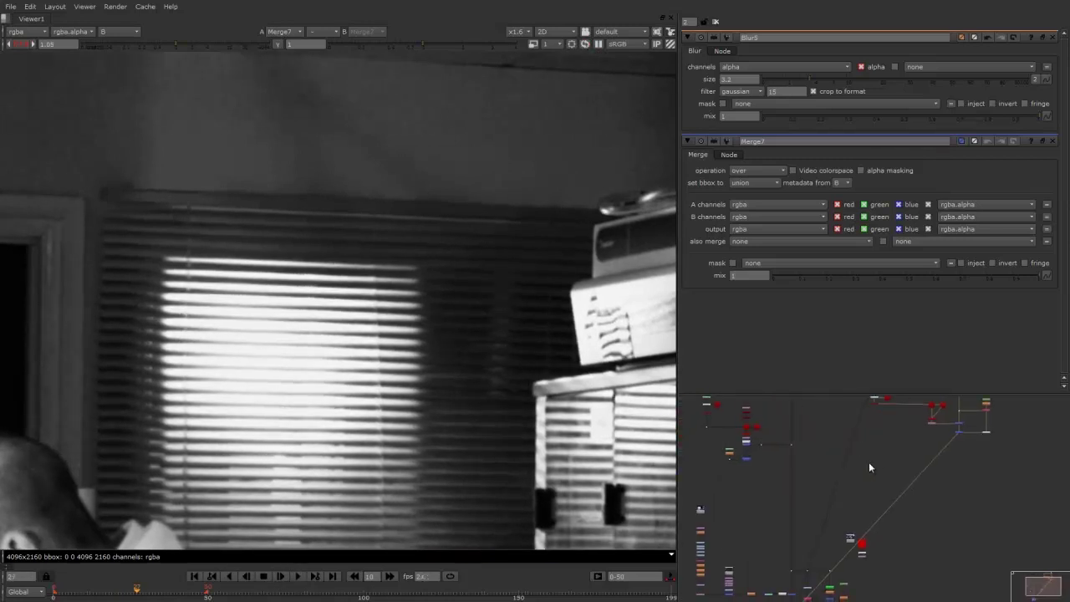
middle_drag(801, 553, 802, 458)
scroll(827, 523, up, 5)
scroll(752, 505, up, 5)
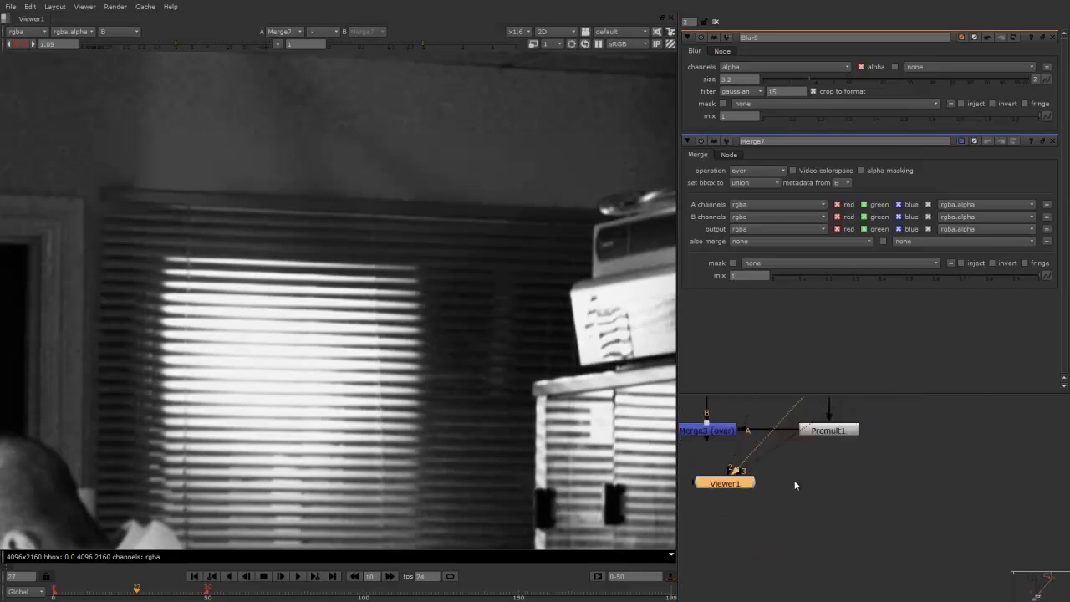
scroll(795, 487, down, 3)
middle_drag(766, 531, 820, 420)
middle_drag(782, 559, 764, 583)
middle_drag(776, 452, 792, 585)
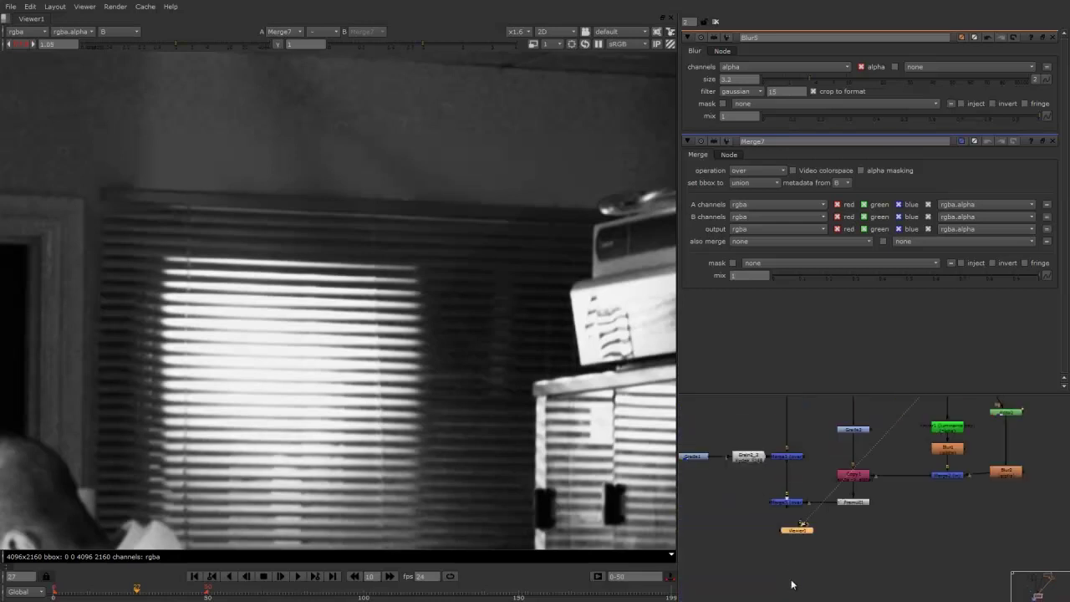
click(754, 471)
scroll(747, 461, down, 4)
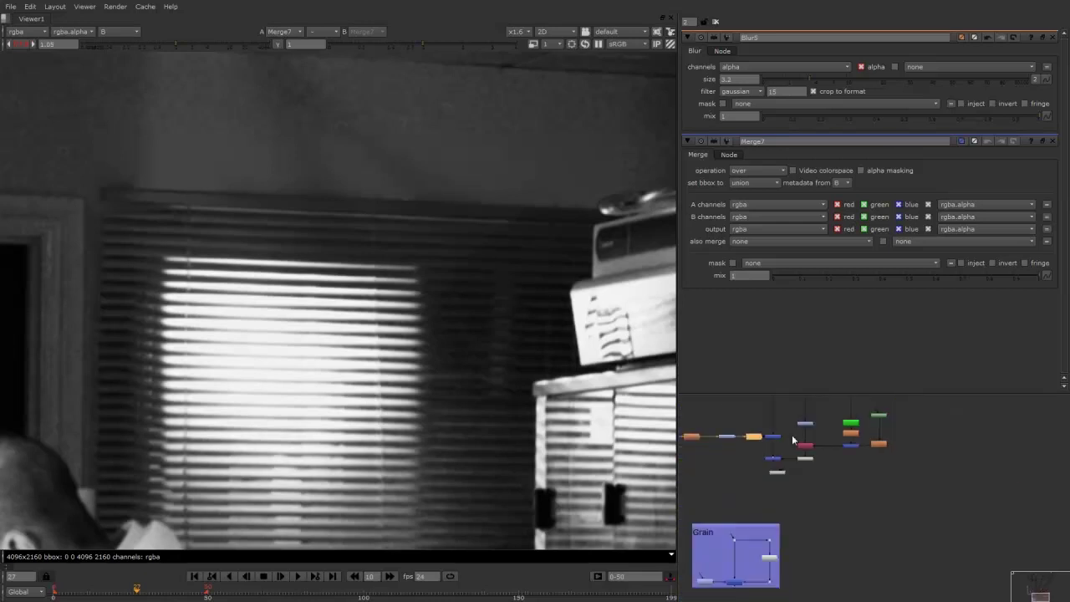
Paste the Grain node and insert it between the patch's lens distortion node and the patch merge
middle_drag(794, 440, 807, 518)
scroll(795, 493, down, 3)
scroll(806, 510, up, 5)
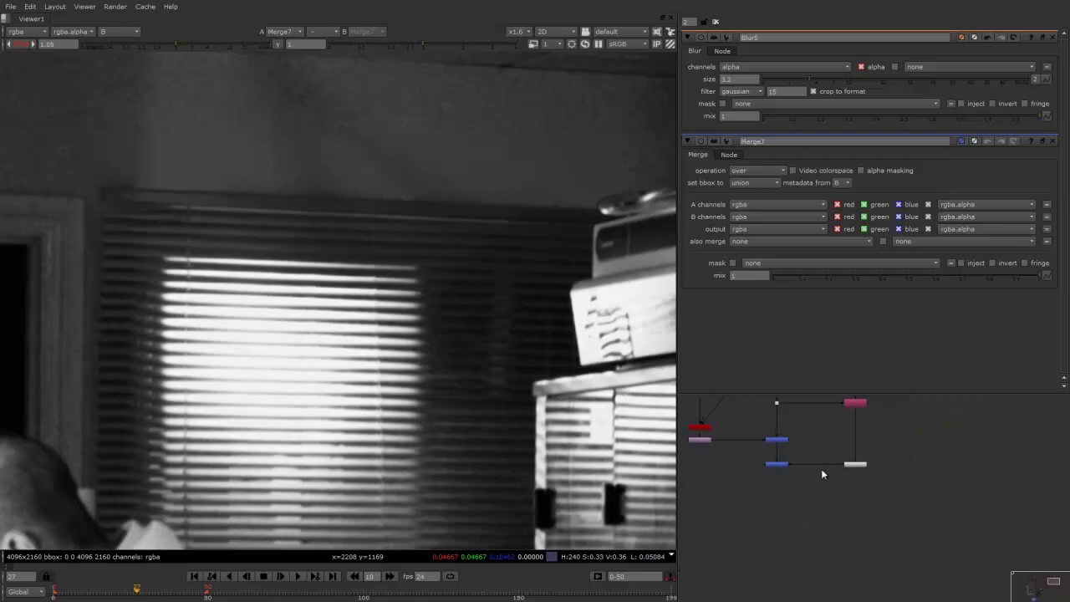
key(ctrl+v)
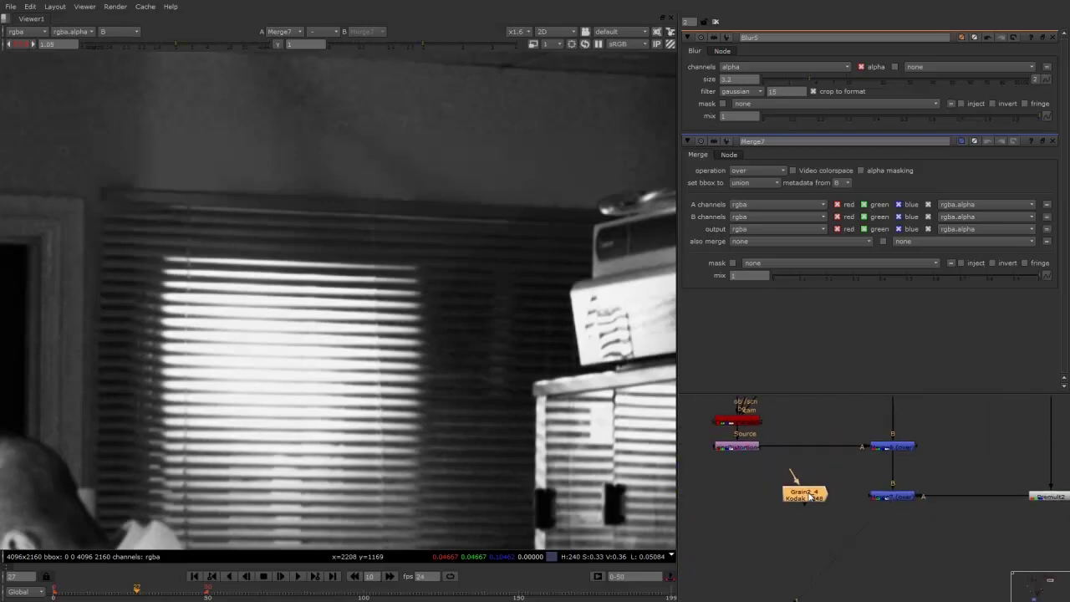
drag(812, 496, 817, 446)
Open the pasted Grain node's properties and set its blue intensity to 0.239
click(893, 496)
click(871, 491)
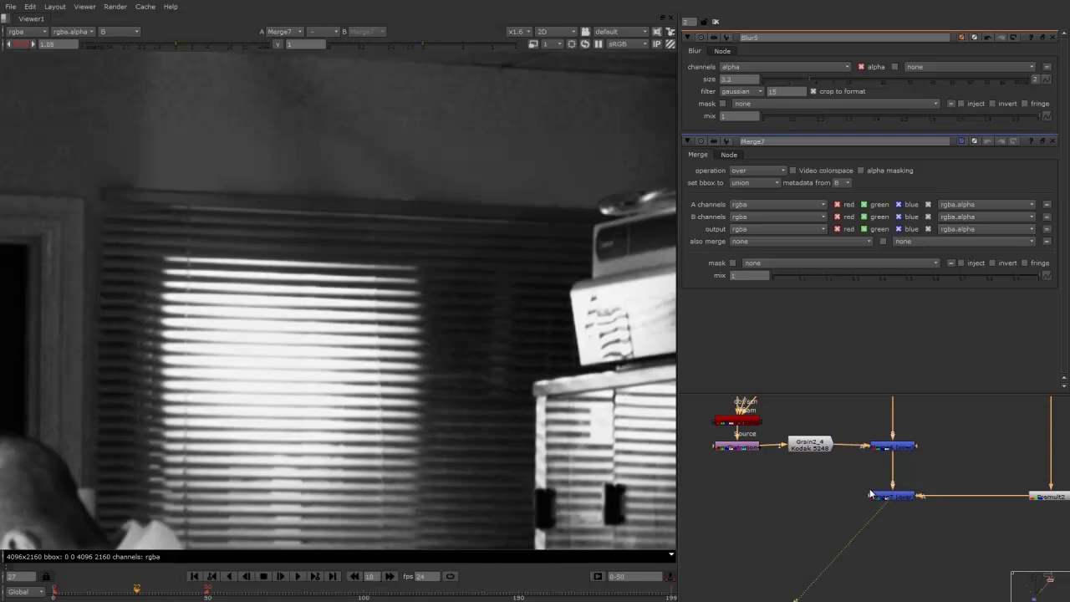
click(898, 496)
click(869, 488)
click(807, 447)
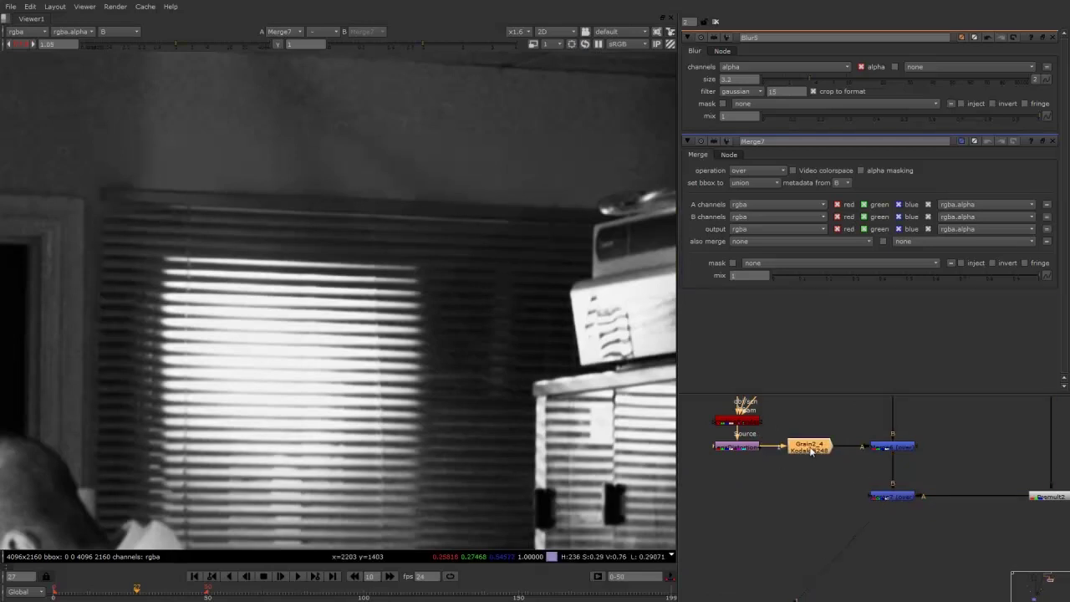
double_click(810, 451)
key(g)
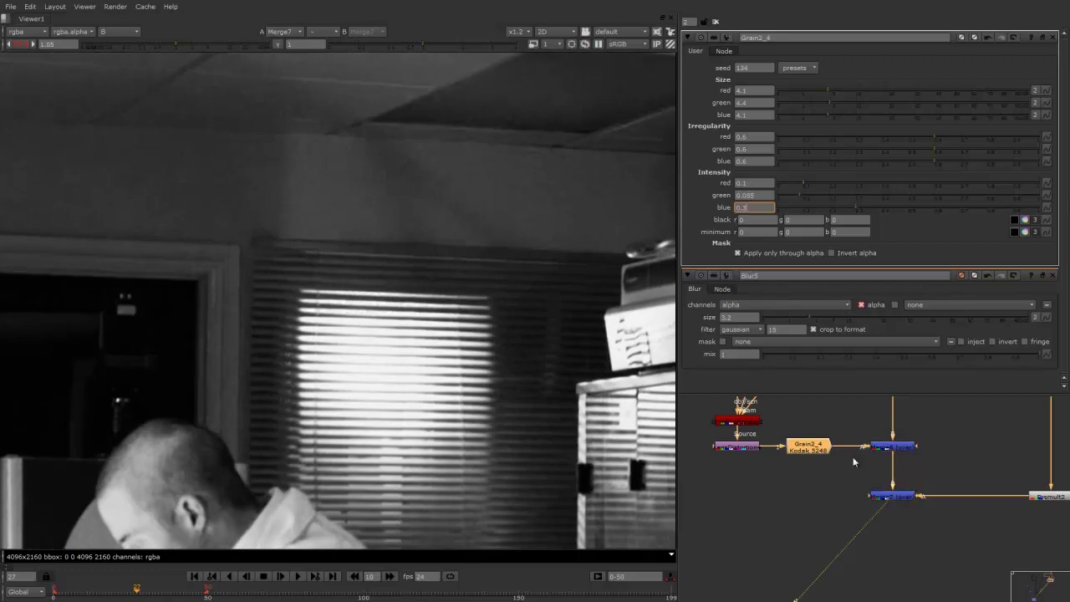
Play back the final merge to check the patch's grain in the blue channel and in full colour
middle_drag(853, 456, 790, 438)
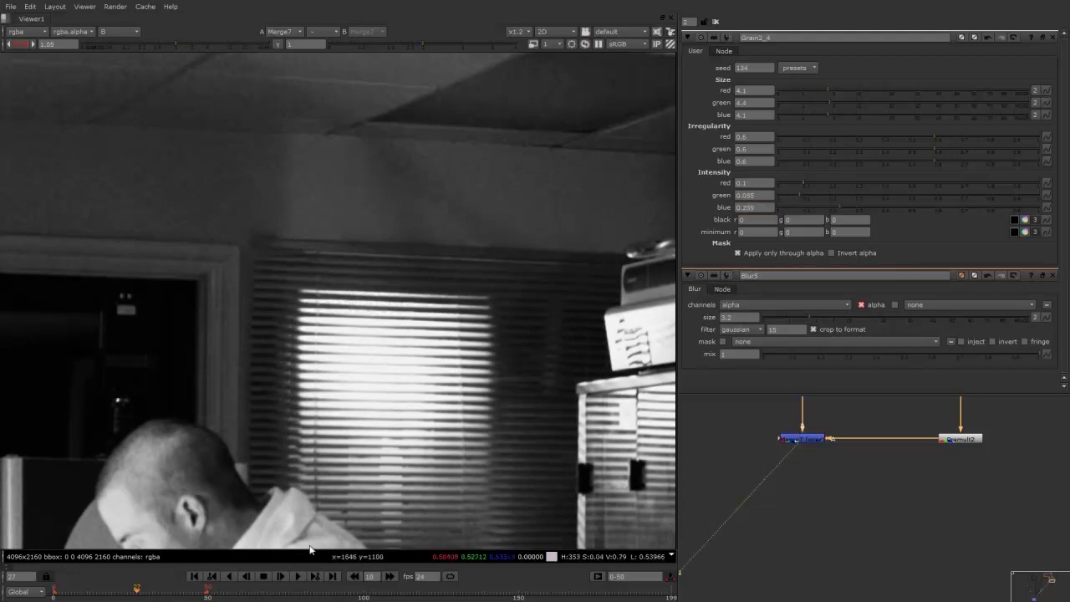
click(293, 577)
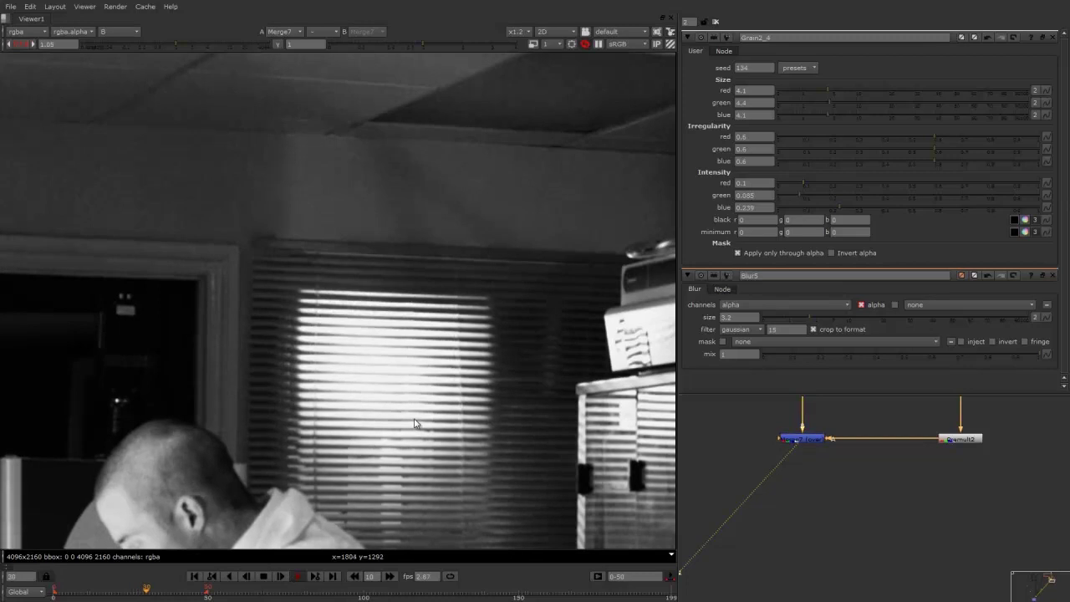
key(b)
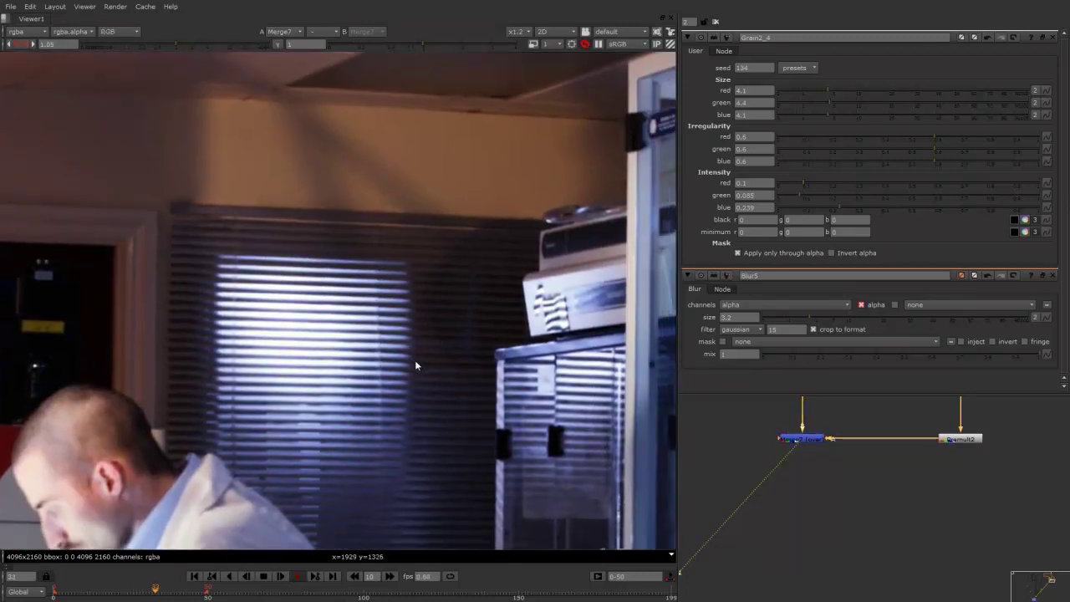